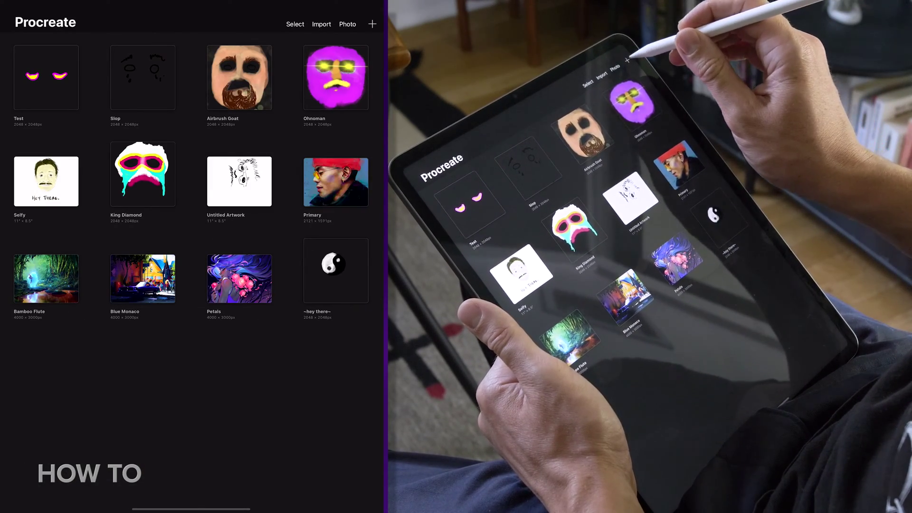
- Create a new blank canvas and move the Face Reference preview out of the way
click(372, 24)
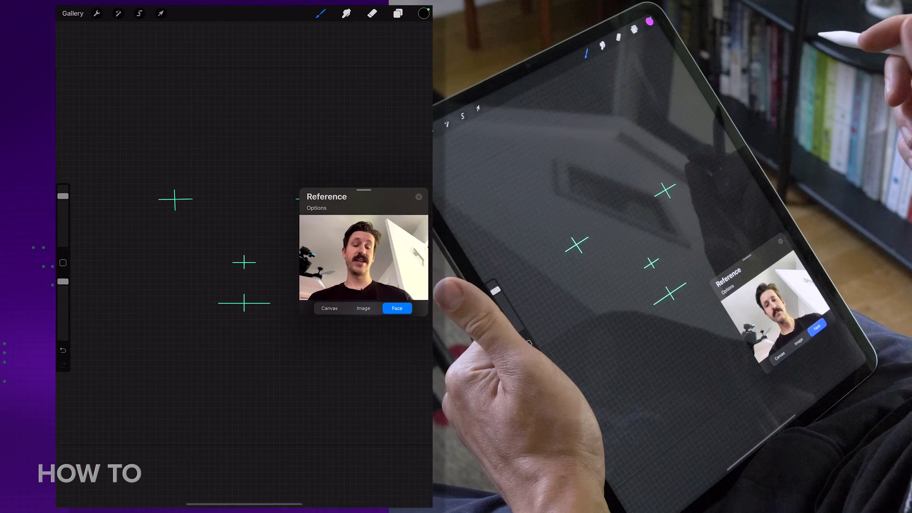
drag(565, 195, 563, 314)
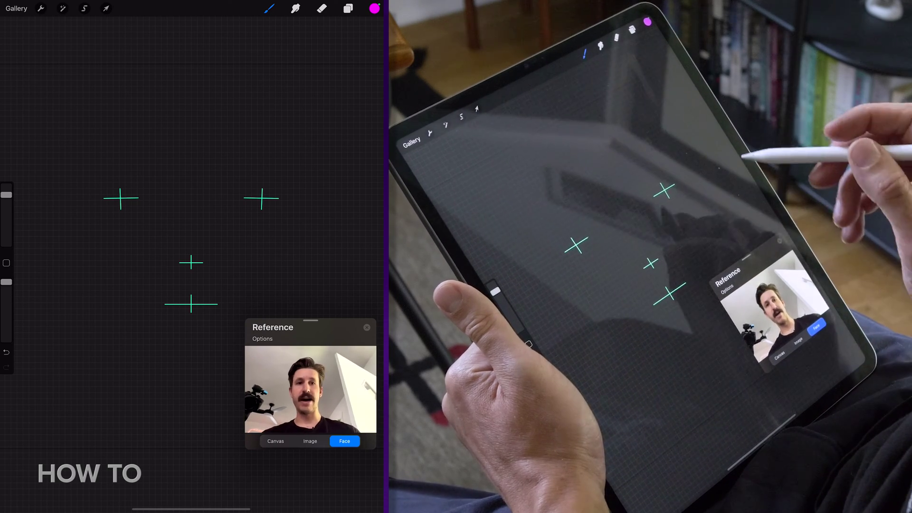
- Reposition the face preview and select the Monoline brush from the Brush Library
drag(311, 320, 313, 188)
click(269, 8)
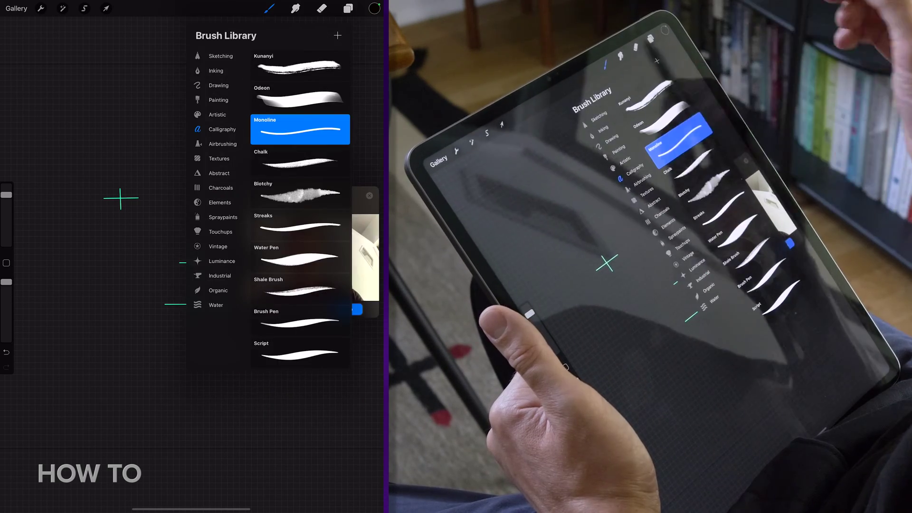
click(300, 129)
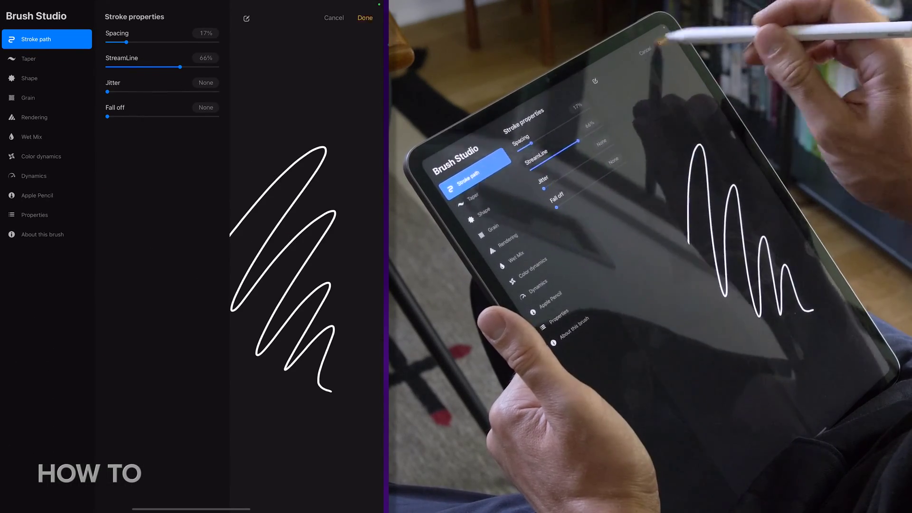
click(365, 17)
click(269, 8)
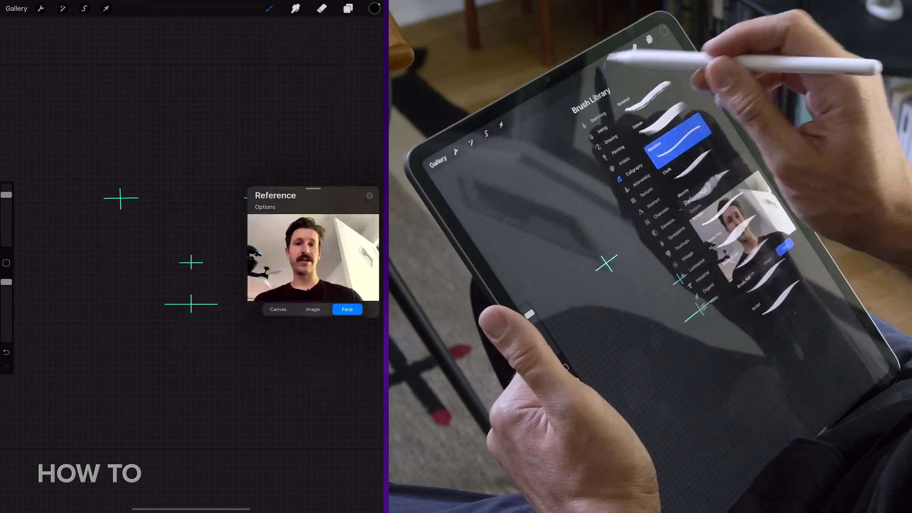
- Draw the butterfly outline and its two antennae around the guide crosses
drag(100, 135, 196, 158)
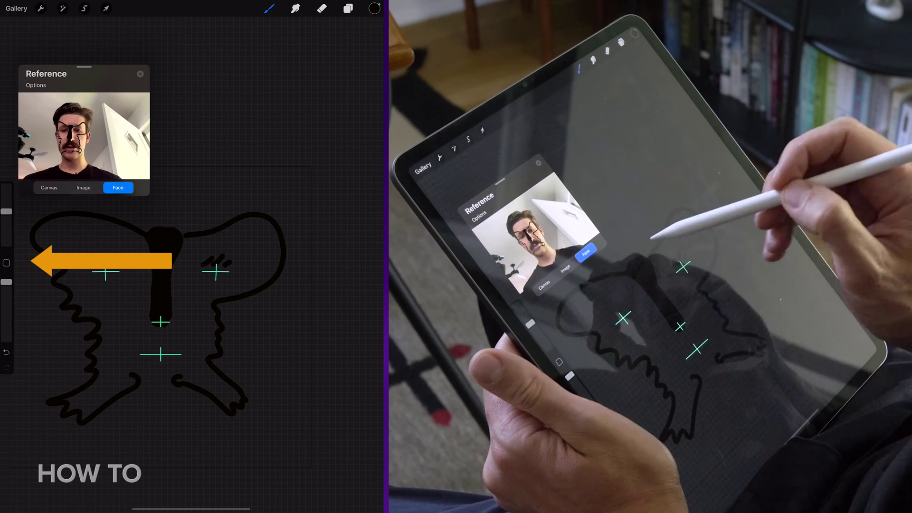
drag(6, 214, 6, 219)
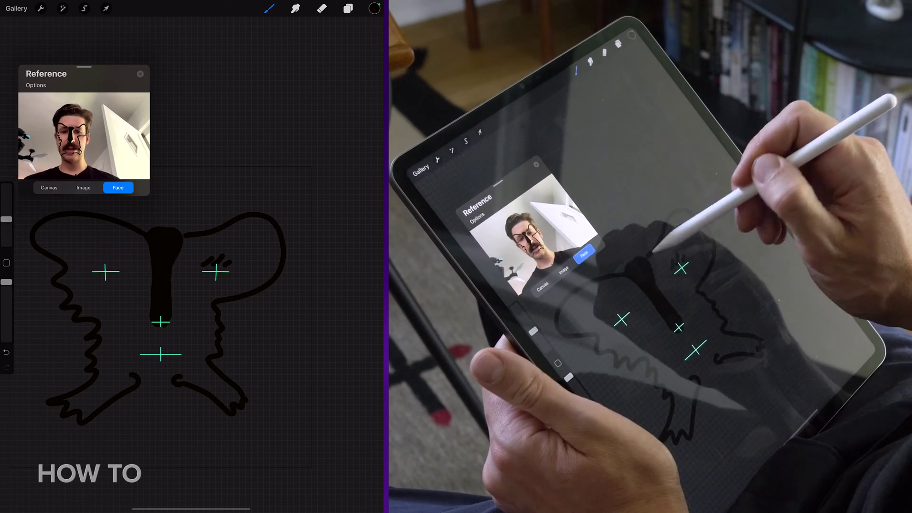
drag(177, 227, 199, 194)
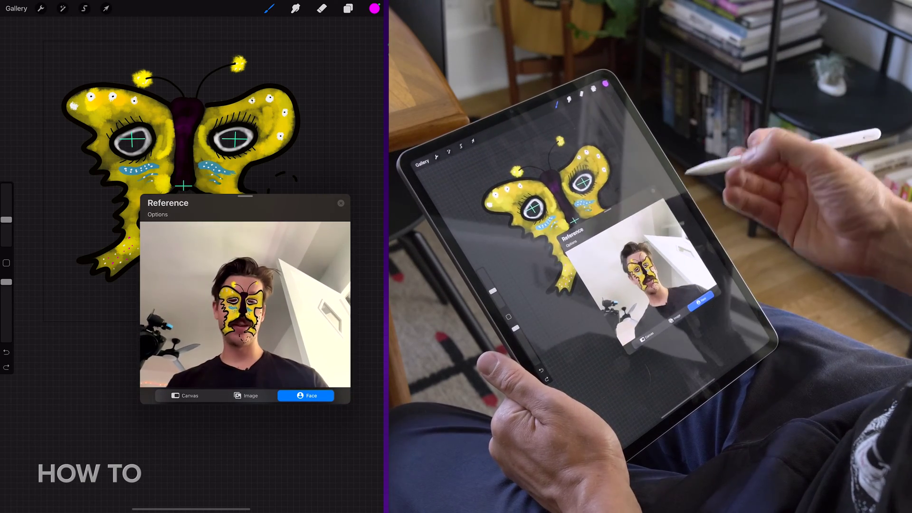
- Record a short face-preview video of the butterfly, then return to the live camera
click(157, 214)
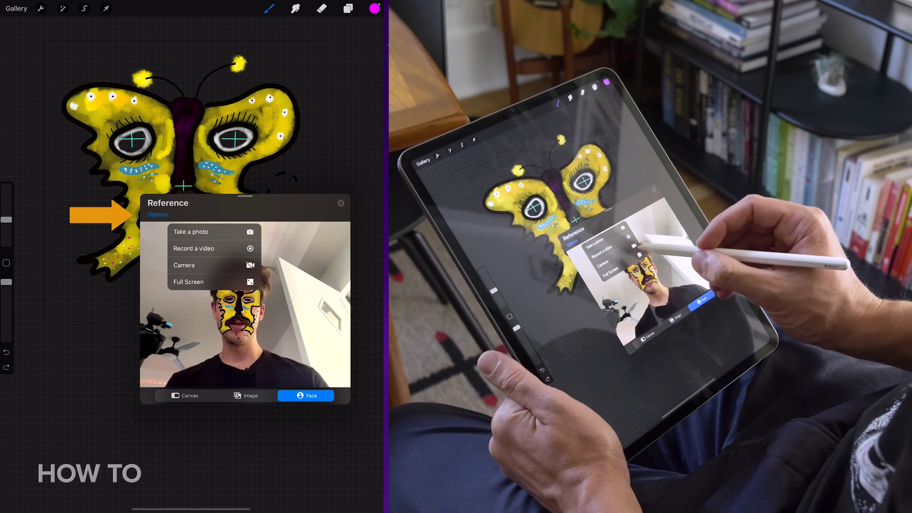
click(193, 247)
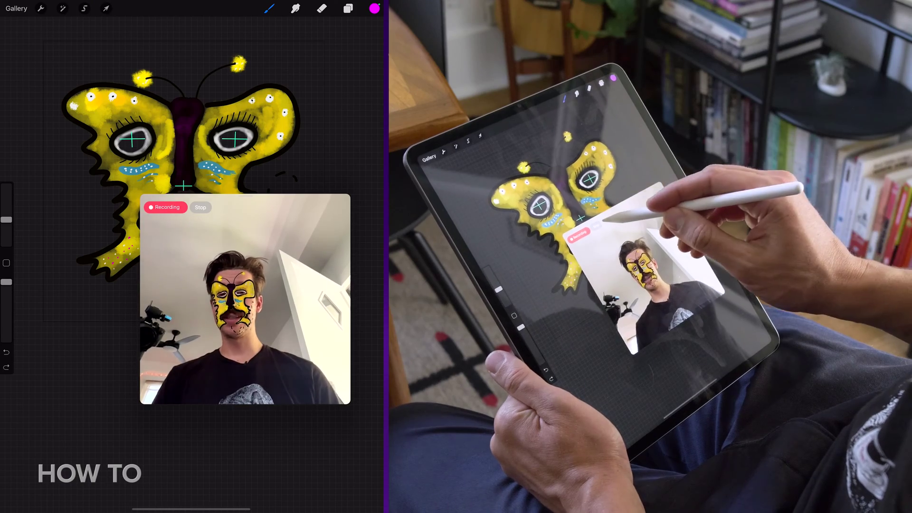
click(200, 207)
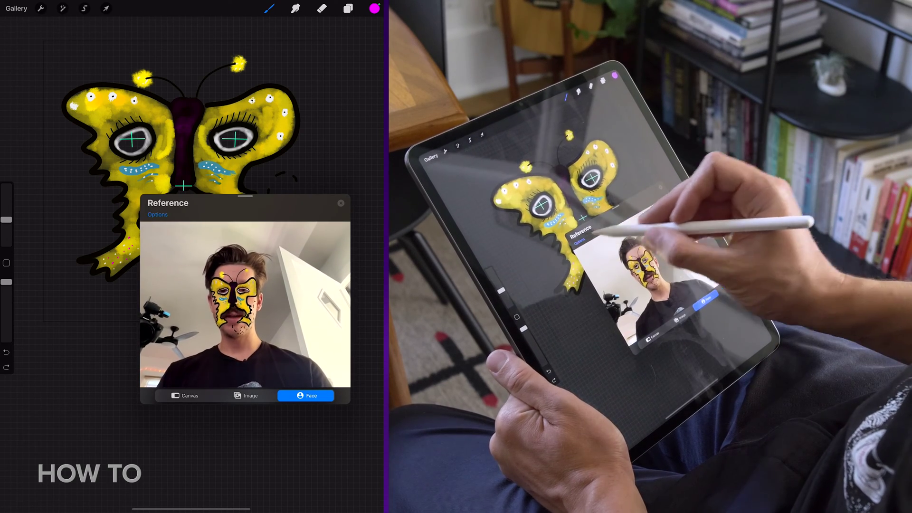
click(214, 265)
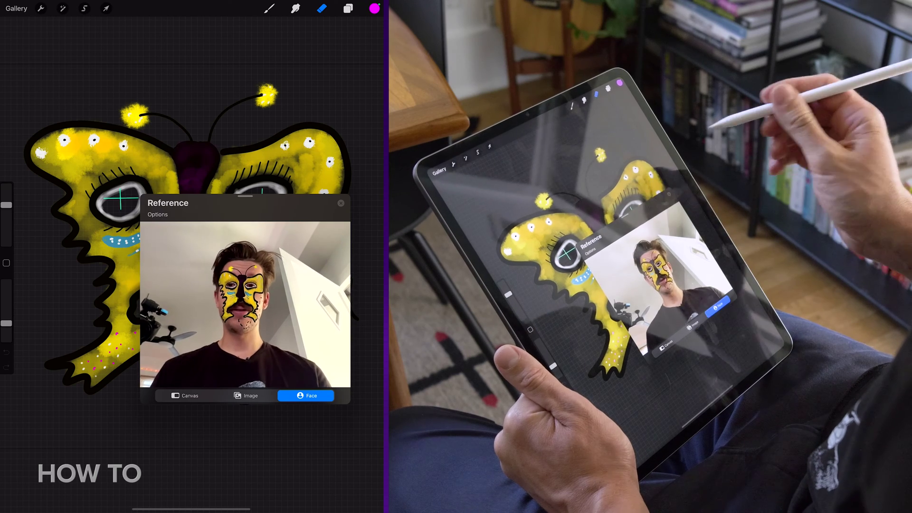
- Export the butterfly painting's time-lapse video at full length
click(41, 8)
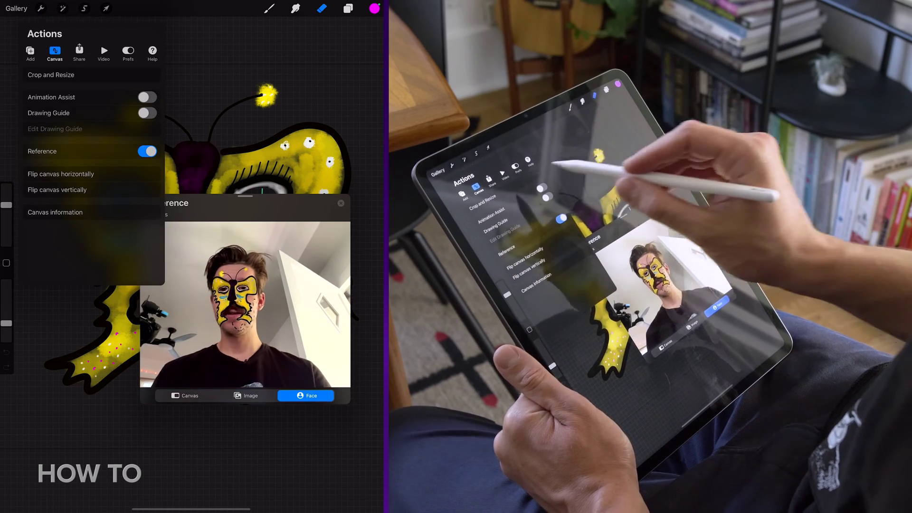
click(103, 53)
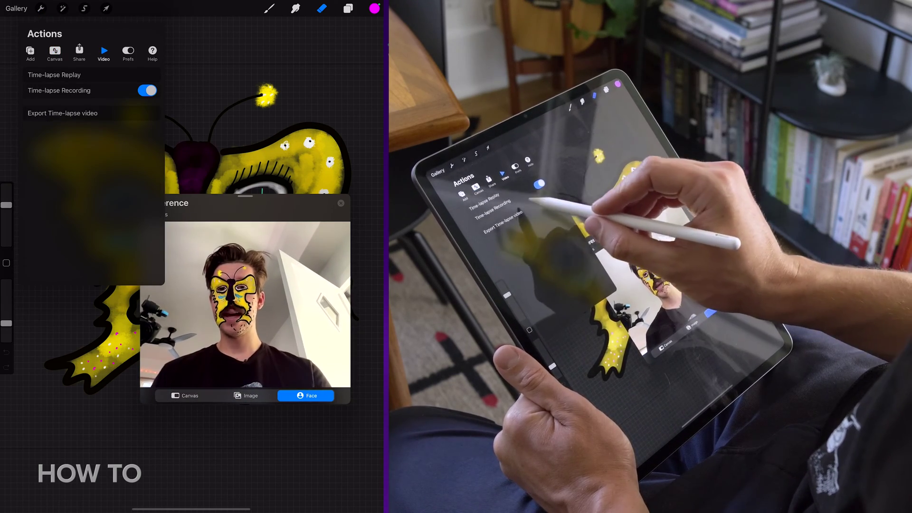
click(54, 114)
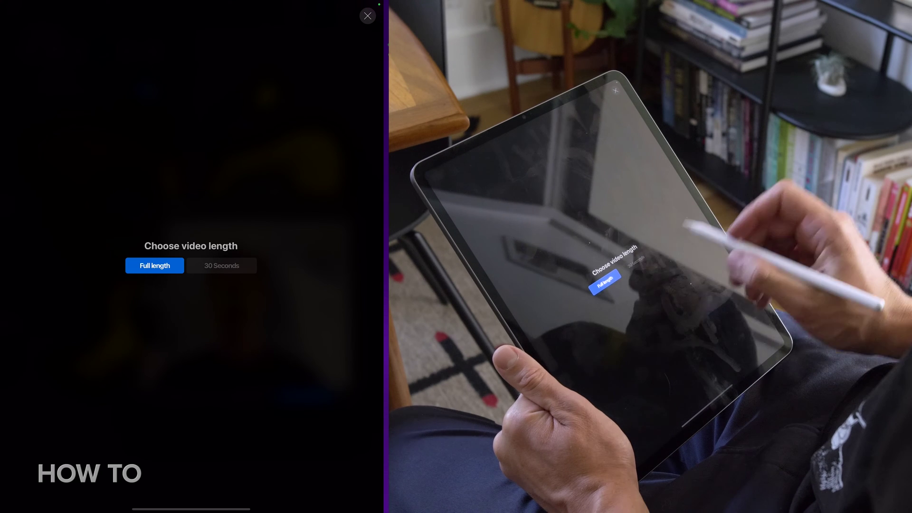
click(155, 265)
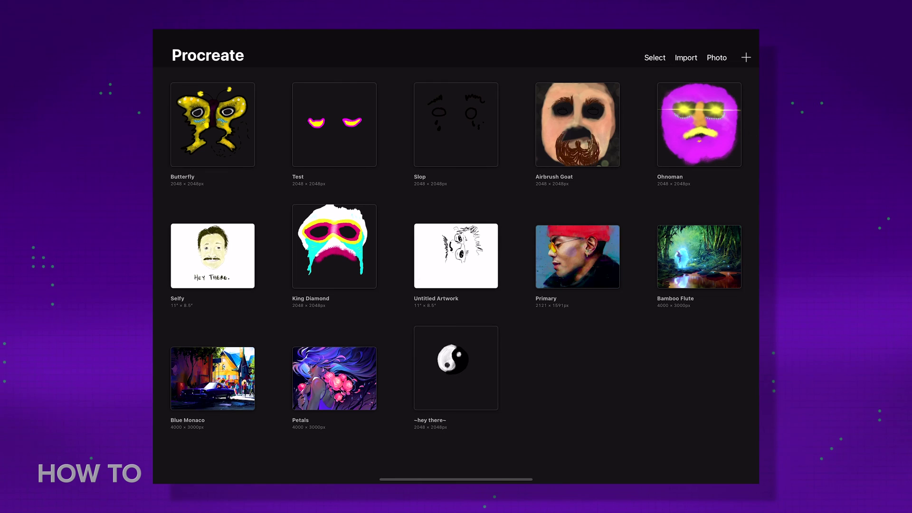
- Export the Butterfly artwork as a PNG and send it over AirDrop
click(654, 58)
click(213, 125)
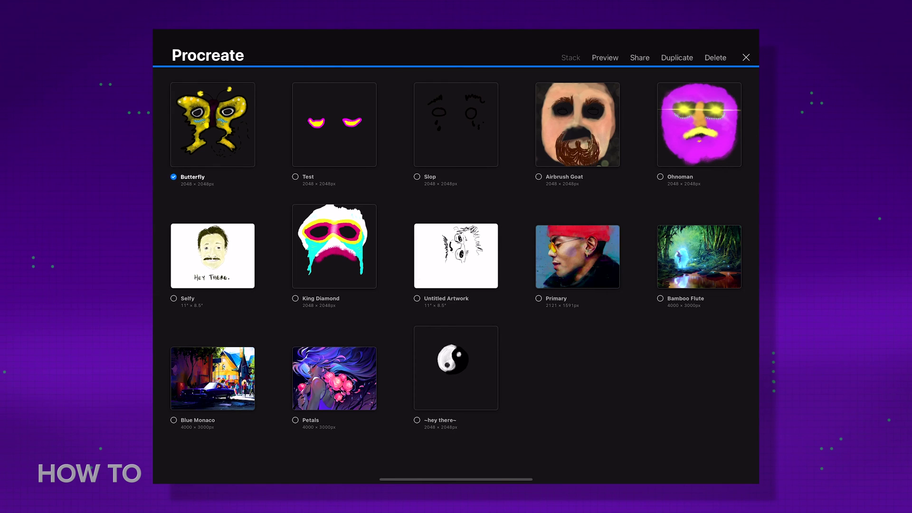
click(639, 57)
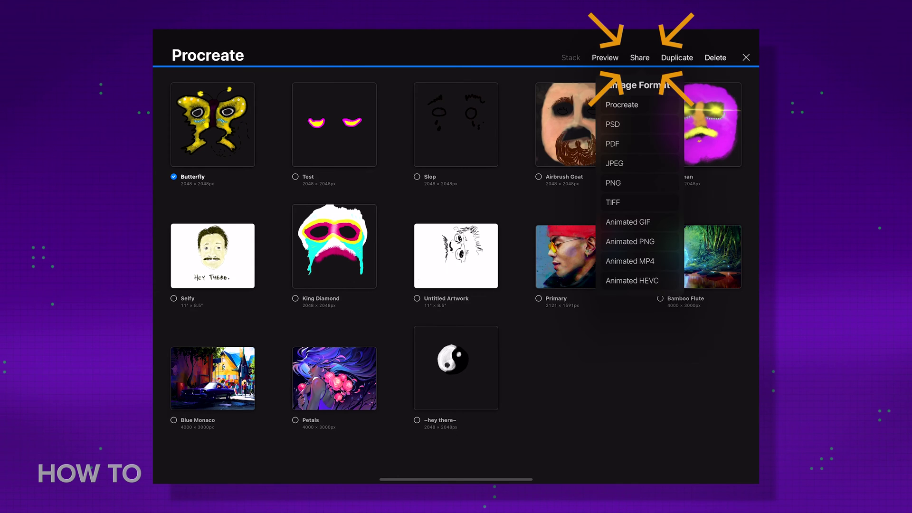
click(622, 182)
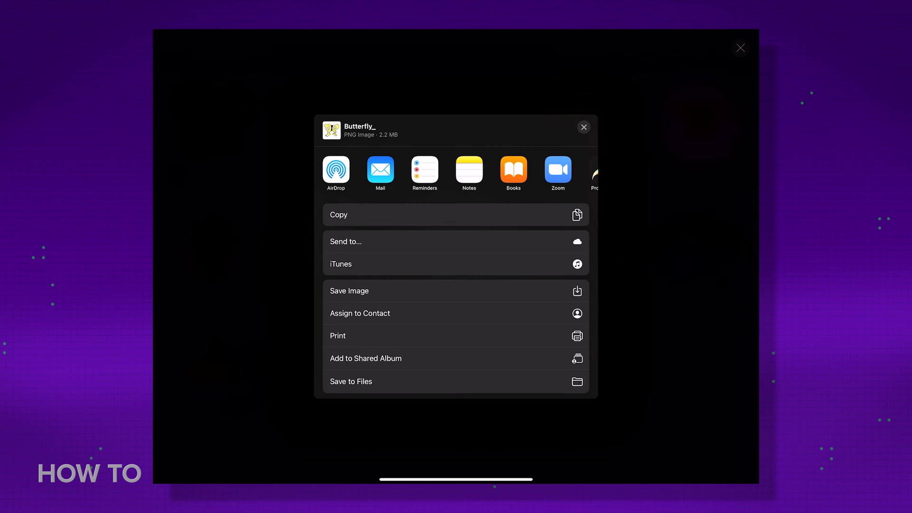
click(336, 169)
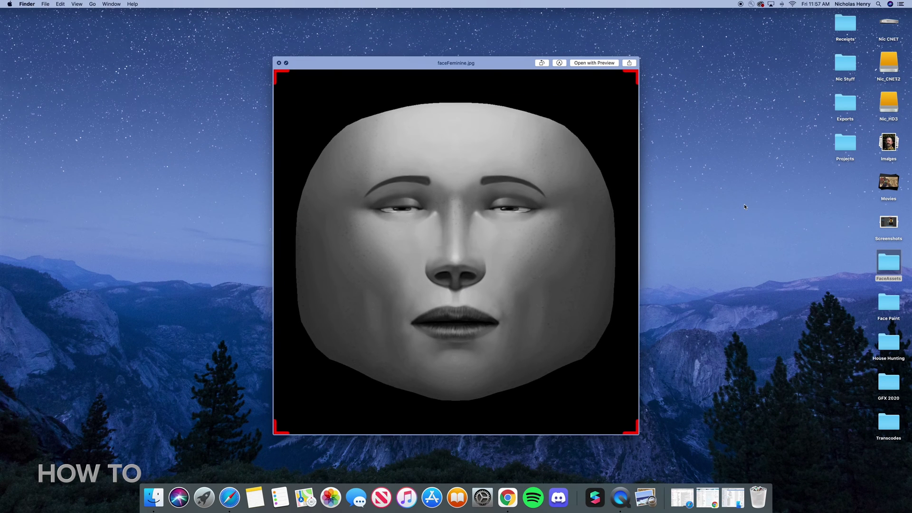
- Preview the next face template image, faceMasculine.jpg, in Quick Look
key(Down)
key(Down)
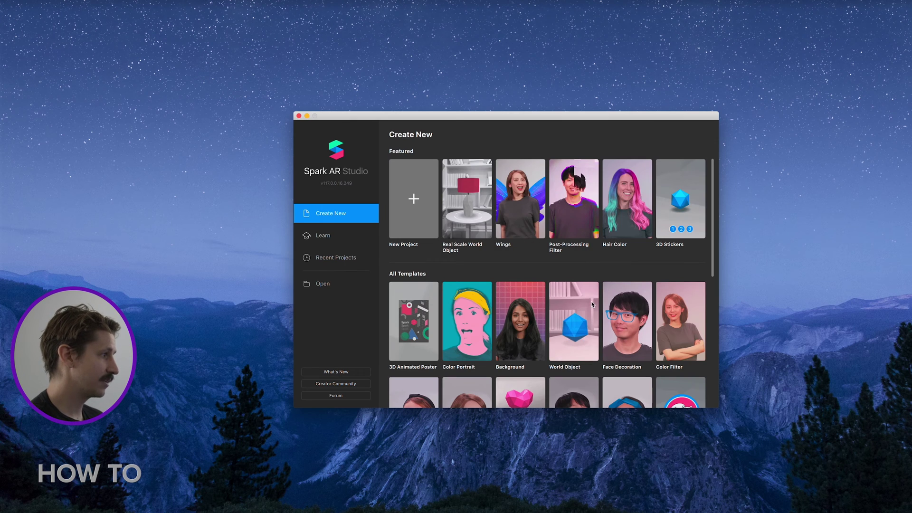
- Browse the Spark AR templates and start a New Project
scroll(592, 305, down, 4)
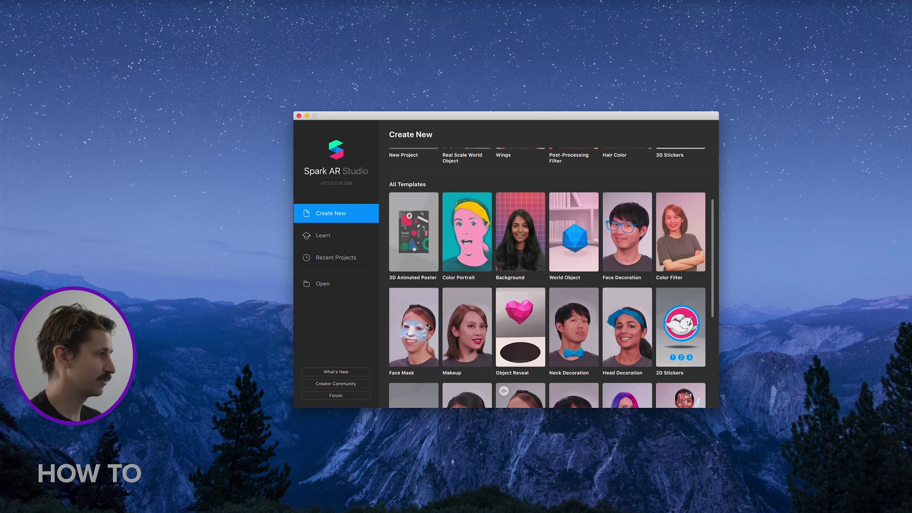
scroll(427, 325, up, 4)
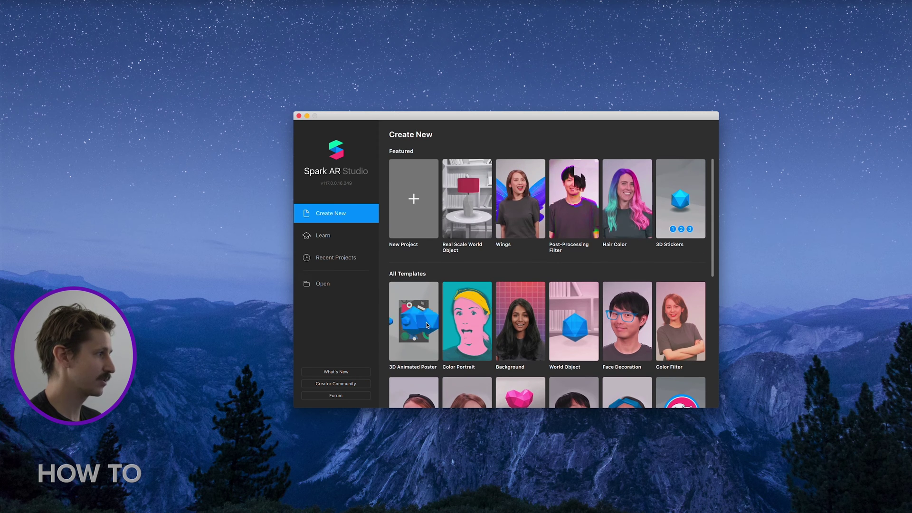
click(418, 225)
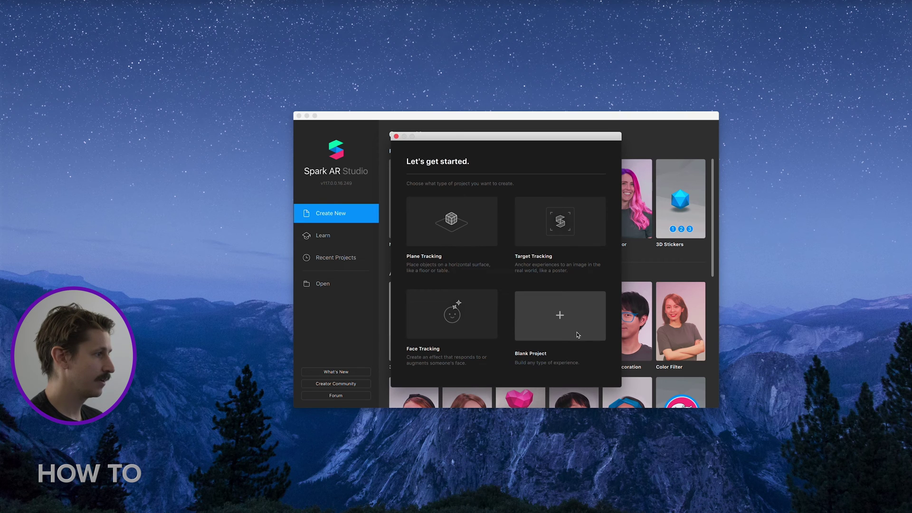
- Create a Blank Project, enlarge the device preview and check the device list
click(582, 331)
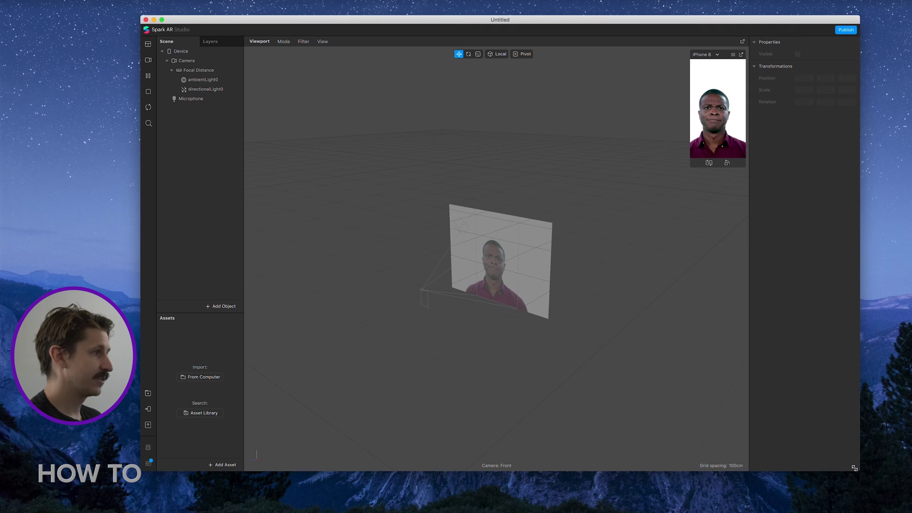
drag(693, 164, 609, 259)
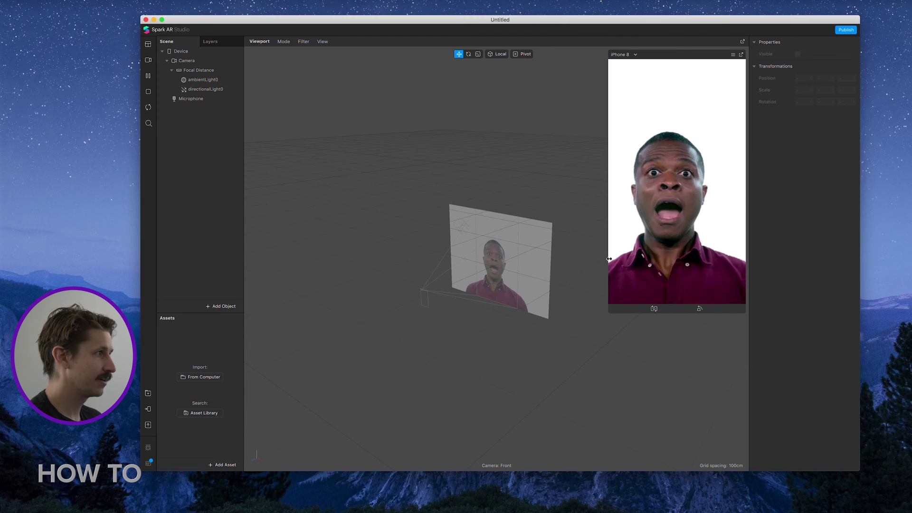
click(633, 55)
mouse_move(634, 58)
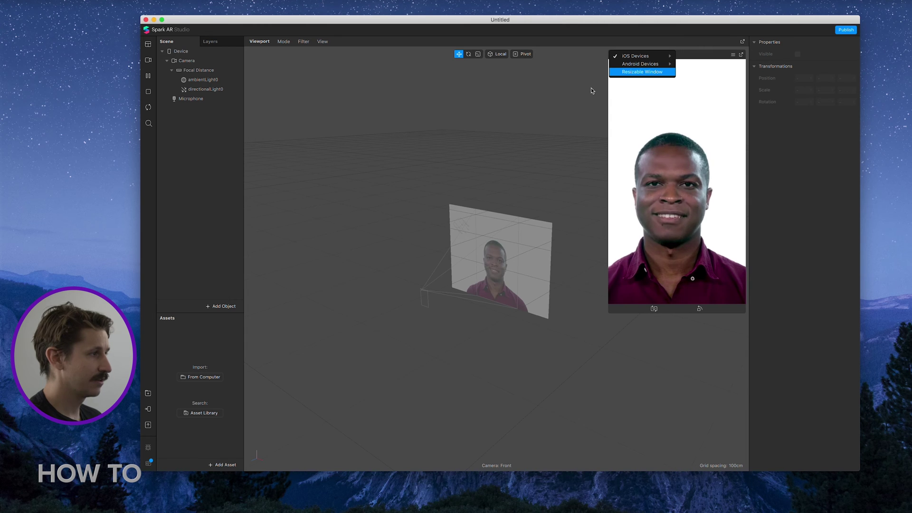
click(583, 105)
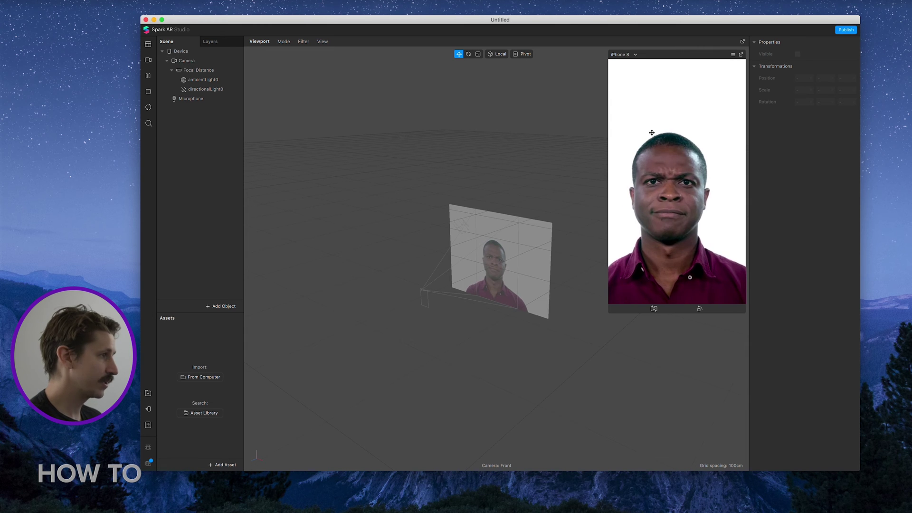
- Preview the effect on each simulated face, then switch to the FaceTime HD Camera
click(148, 60)
click(192, 104)
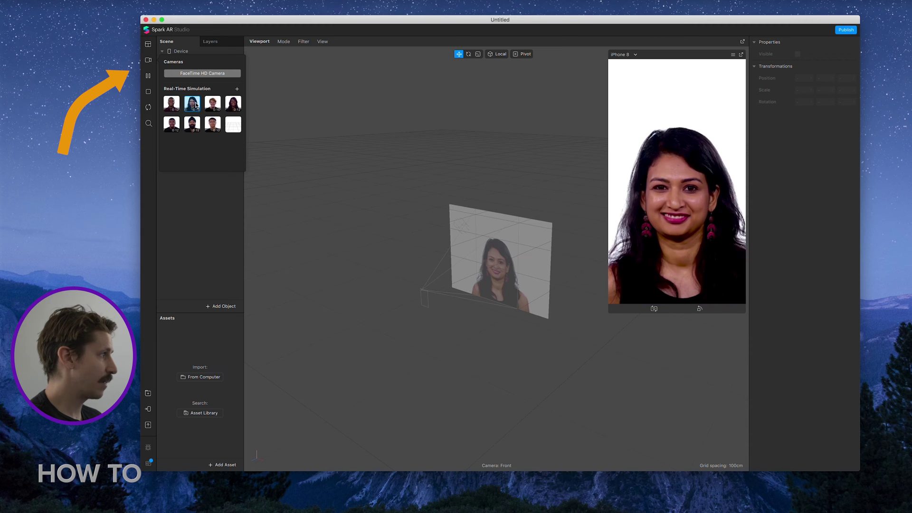
click(215, 104)
click(234, 106)
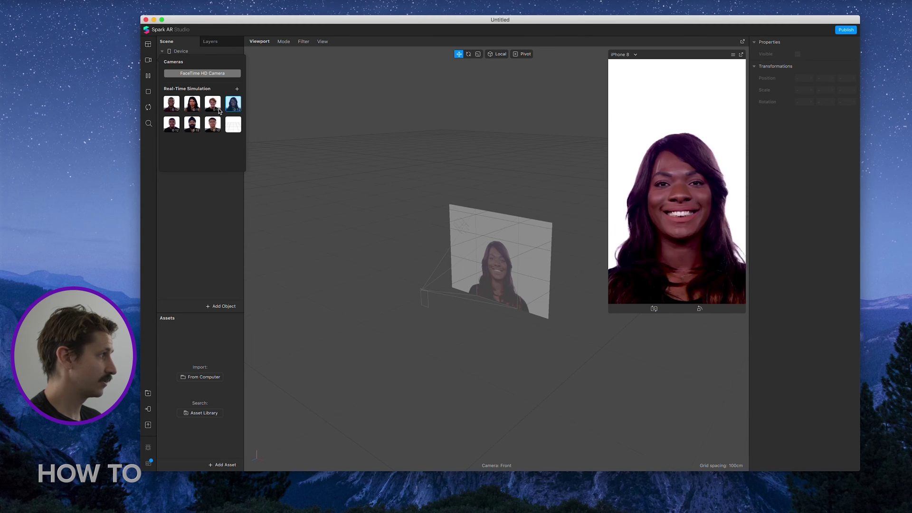
click(218, 124)
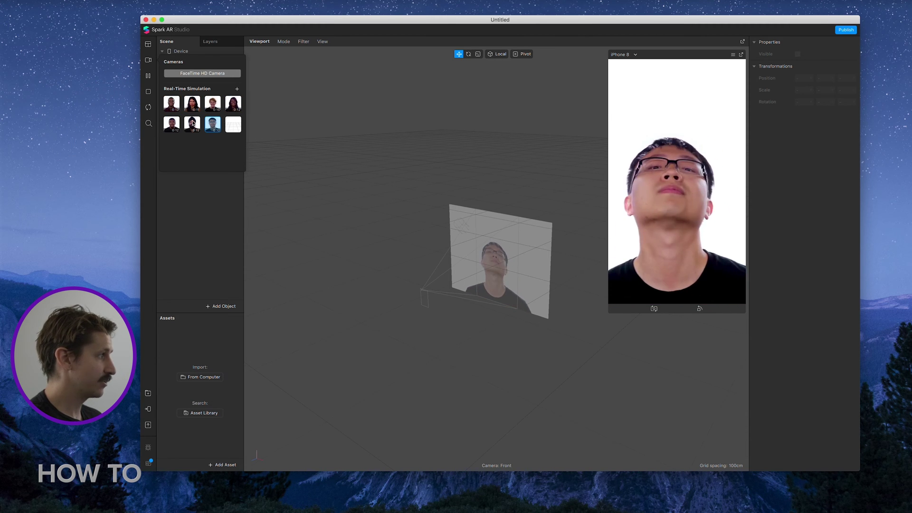
click(195, 124)
click(213, 124)
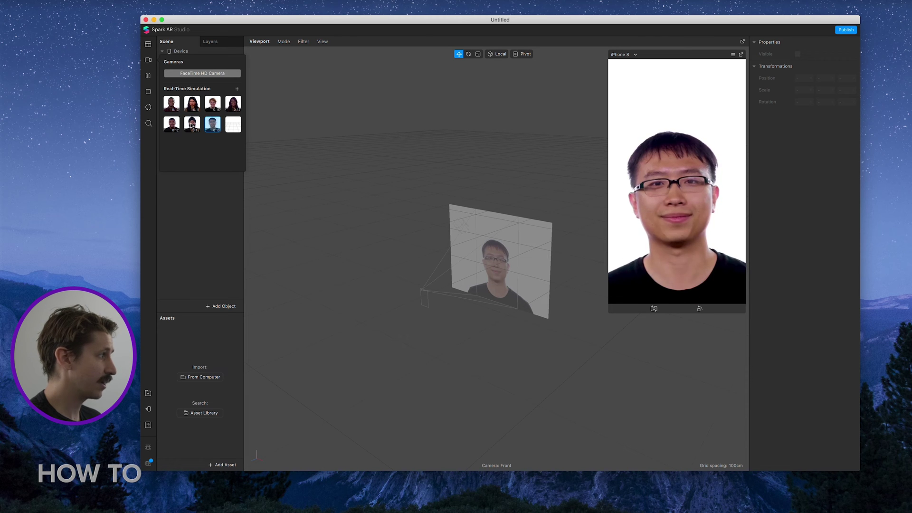
click(192, 124)
click(180, 123)
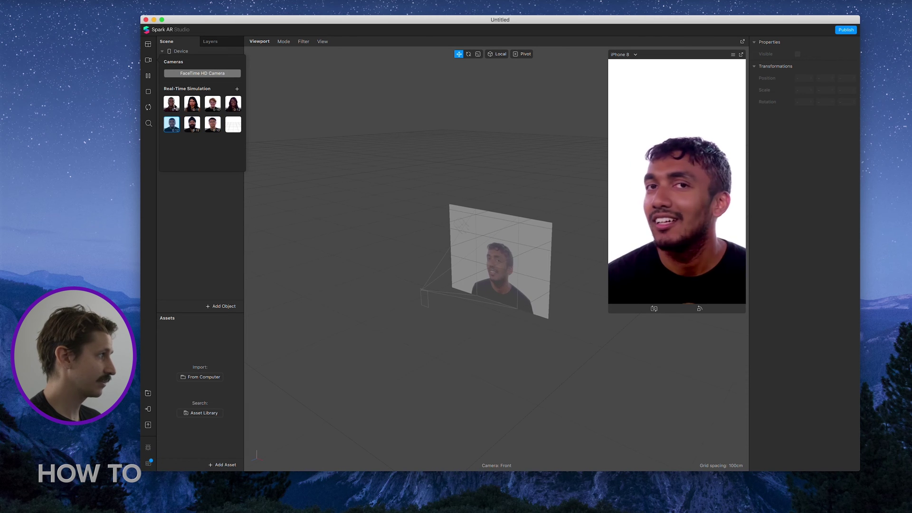
click(174, 106)
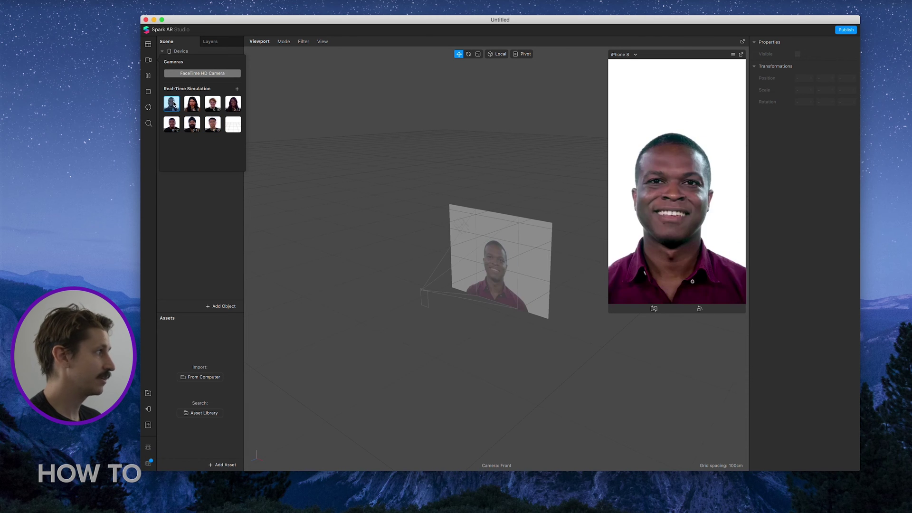
click(209, 75)
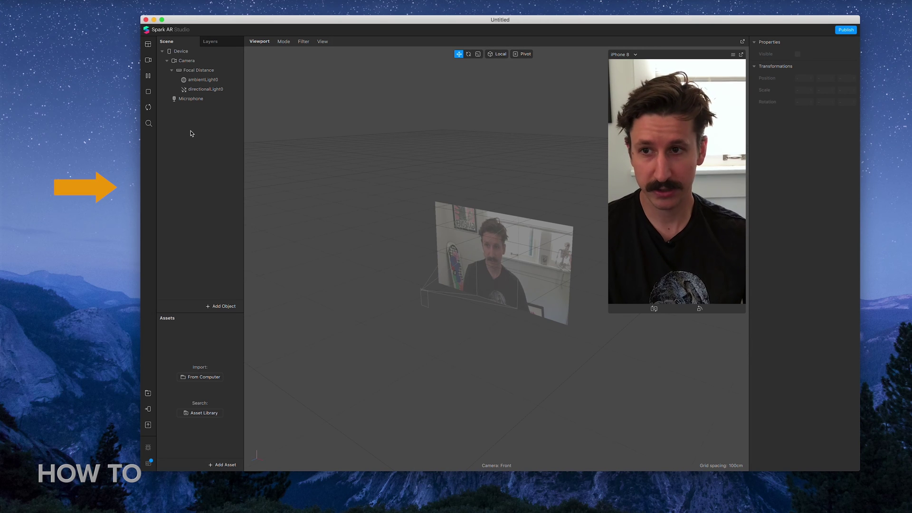
- Add a Face Tracker to the scene
right_click(191, 133)
mouse_move(219, 137)
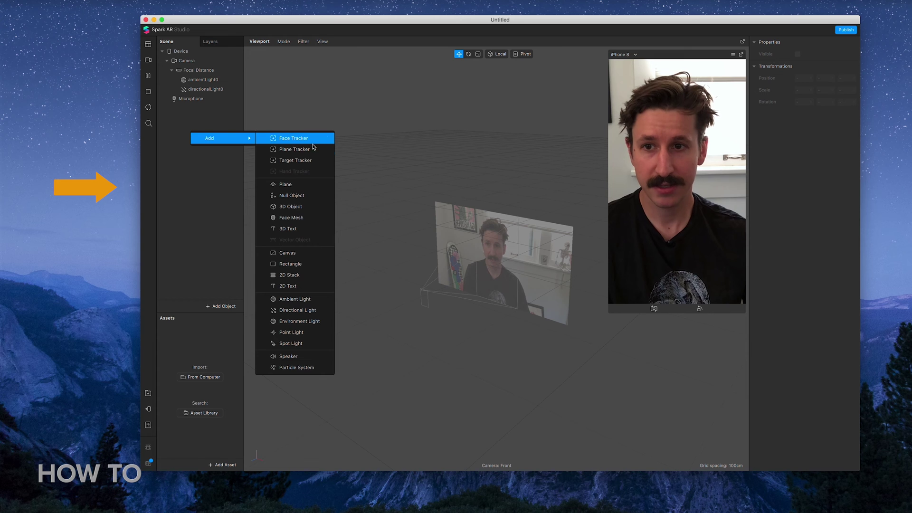
click(313, 138)
click(199, 146)
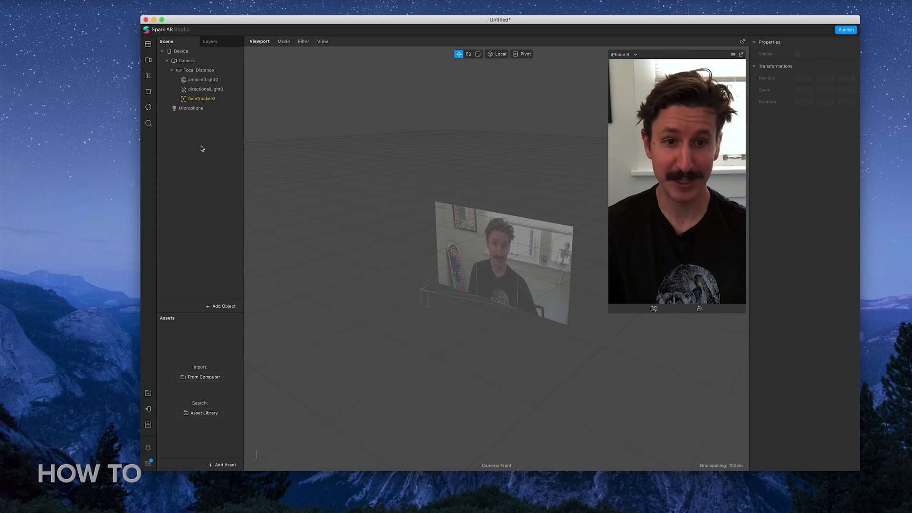
- Add a Face Mesh inside faceTracker0 and select faceMesh0
right_click(192, 160)
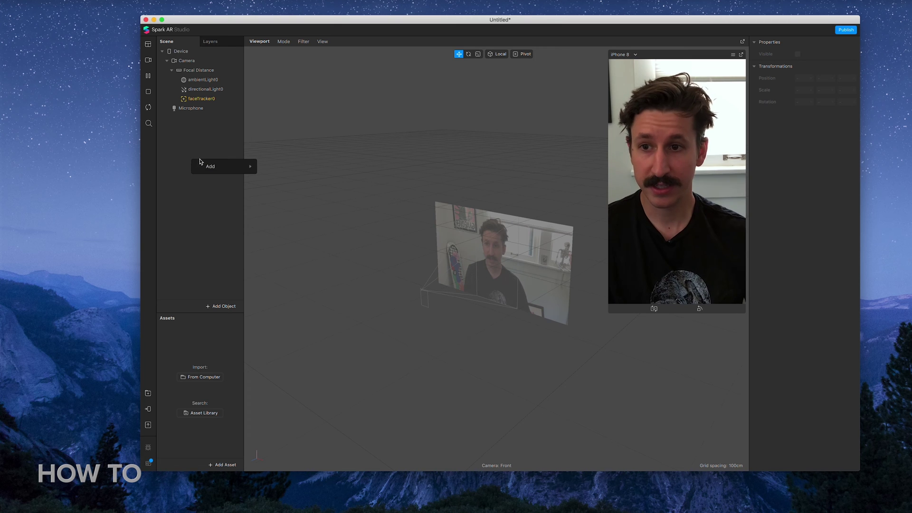
mouse_move(211, 166)
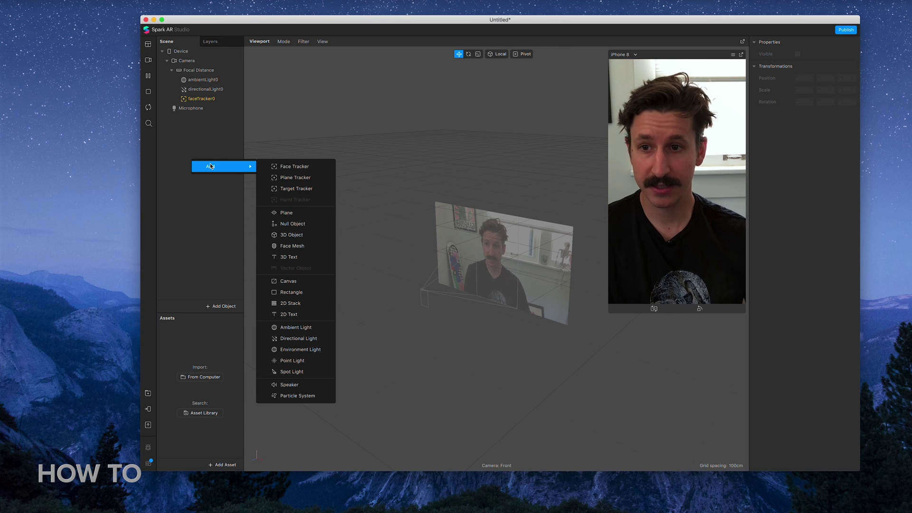
click(295, 247)
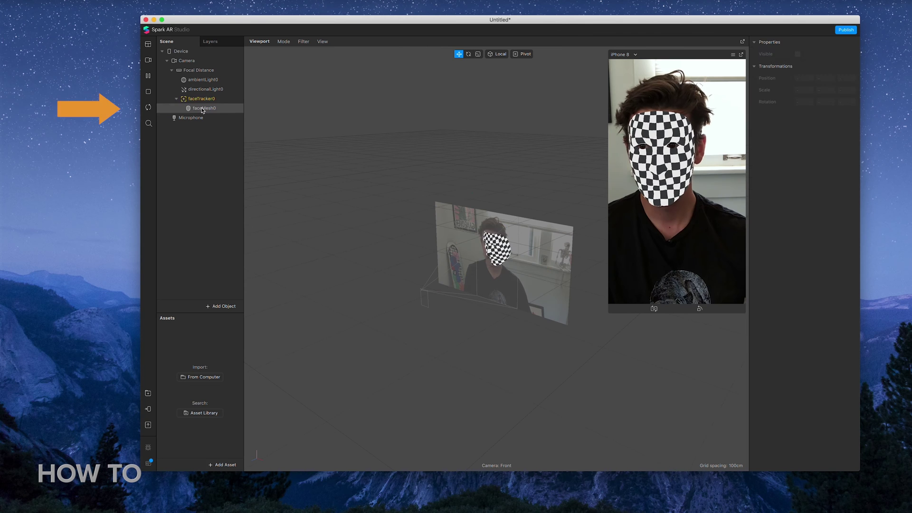
click(204, 108)
- Rename faceMesh0 to 'Smooth'
right_click(205, 109)
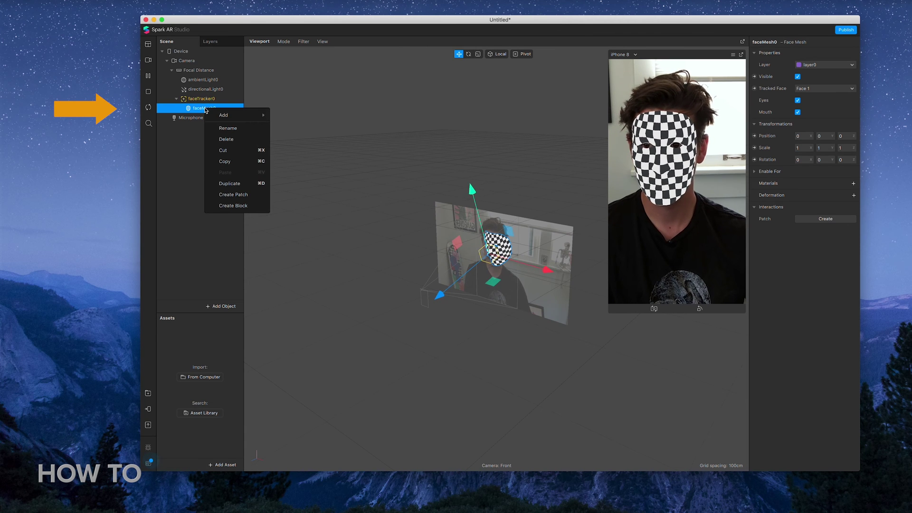
click(227, 128)
text(Smooth)
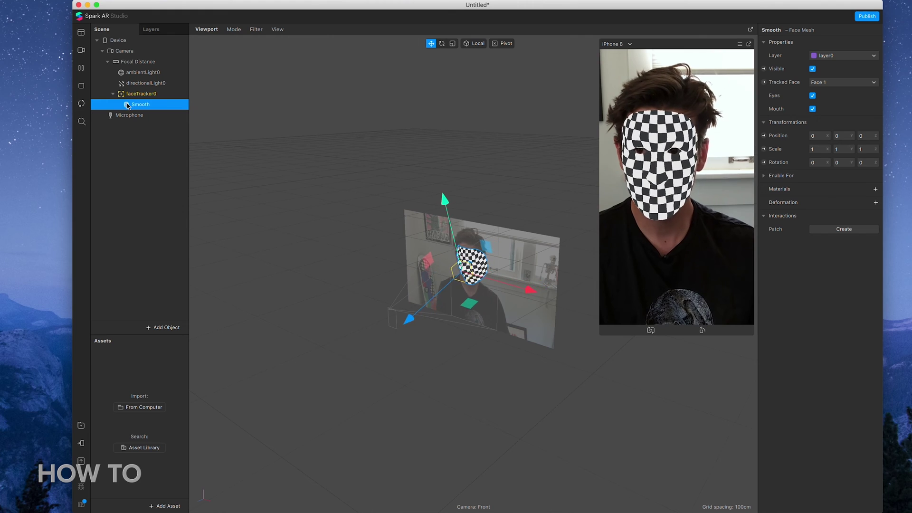
- Add a material named 'smooth' to the mesh and set its shader to Retouching
click(875, 190)
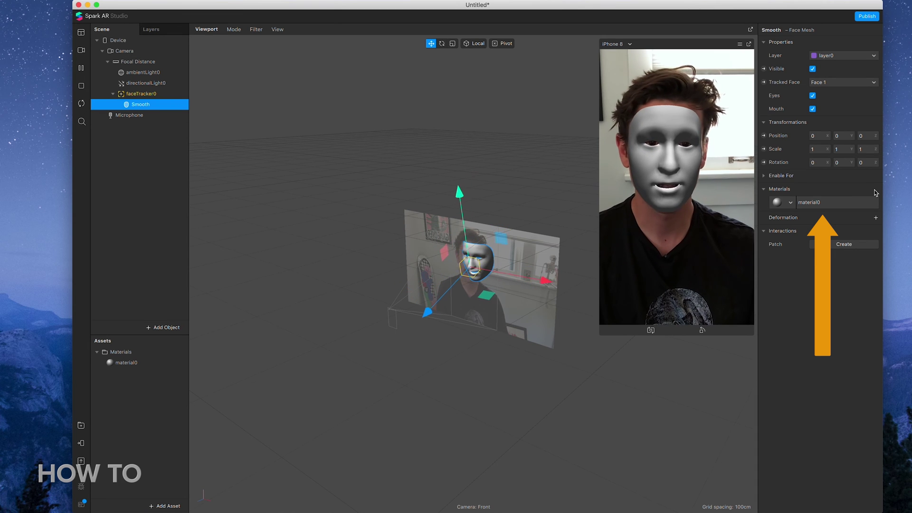
right_click(121, 364)
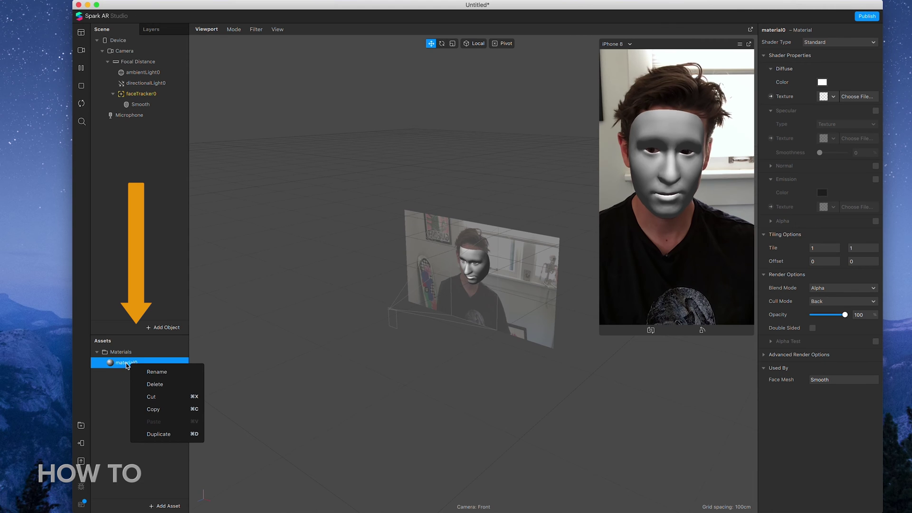
click(156, 372)
text(s)
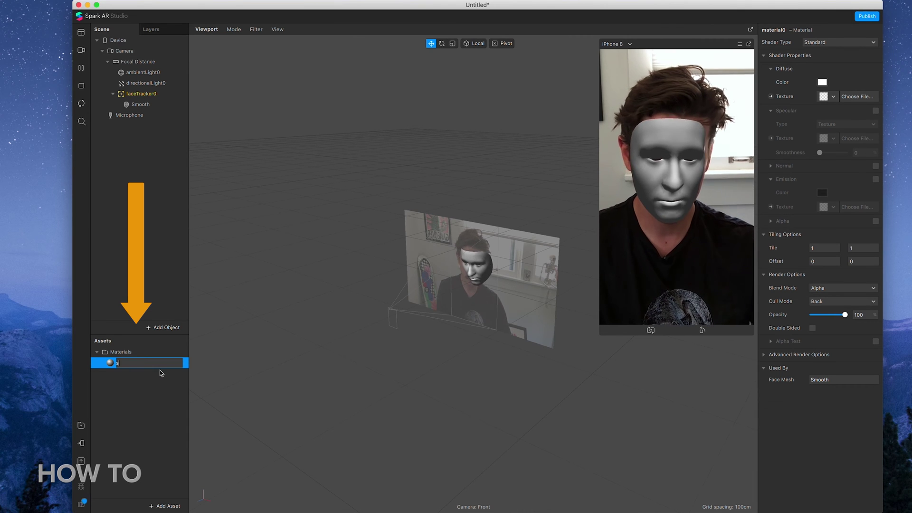
text(mooth)
key(Return)
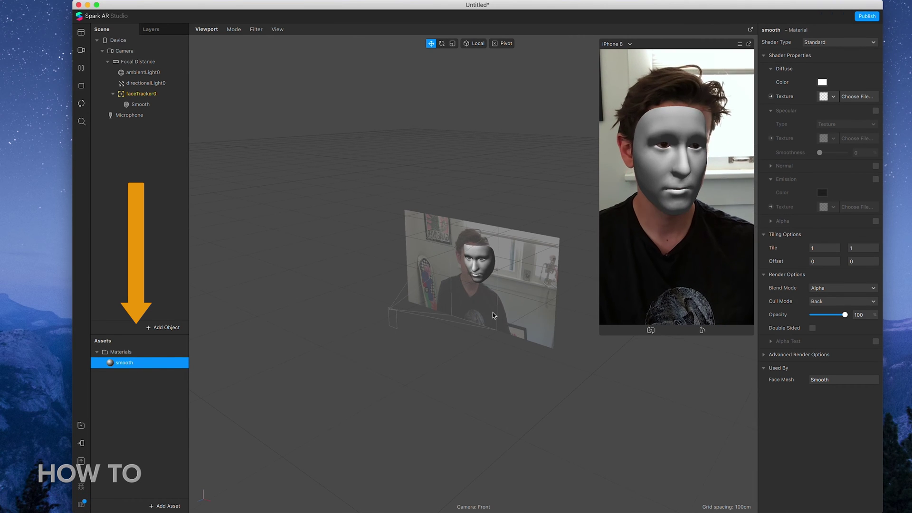
click(873, 43)
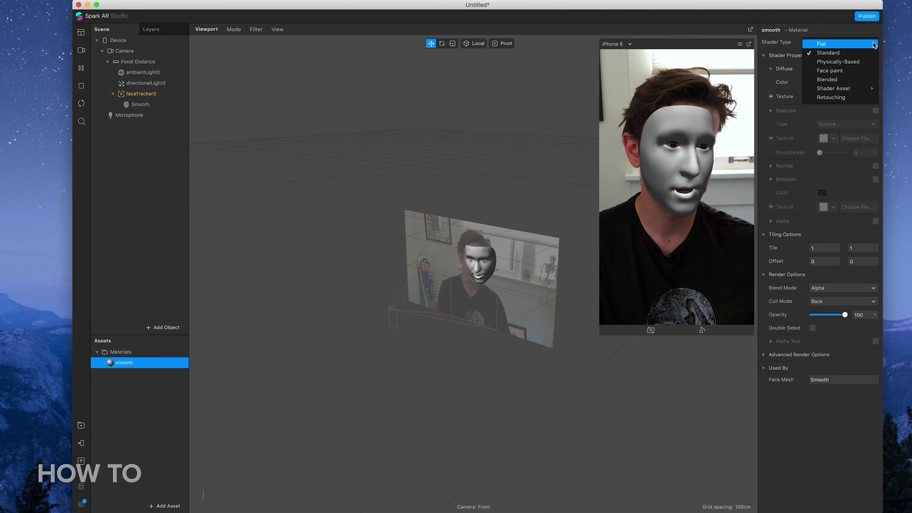
click(848, 97)
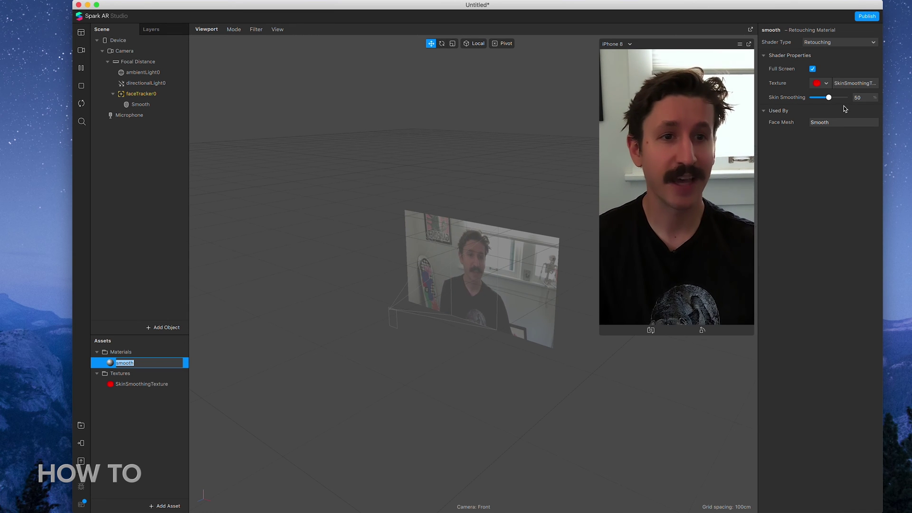
click(143, 427)
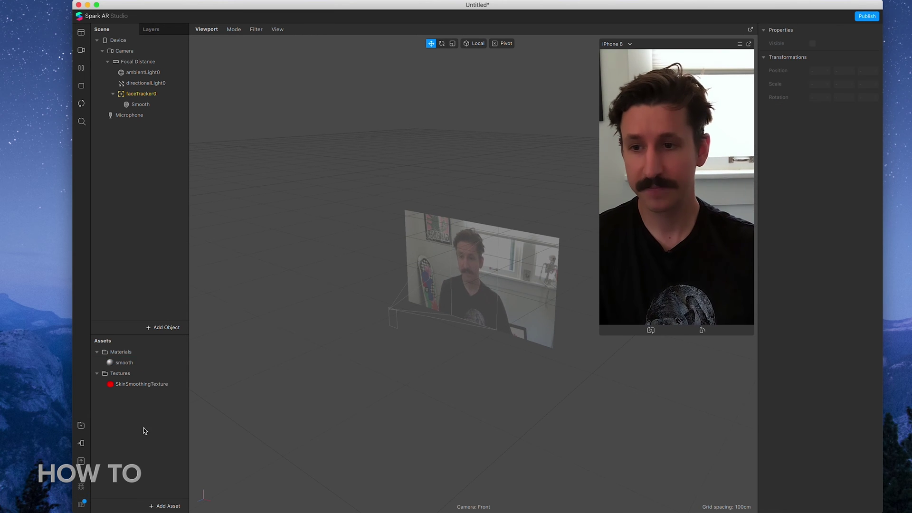
- Add another face mesh under faceTracker0 and rename it Grid
right_click(146, 137)
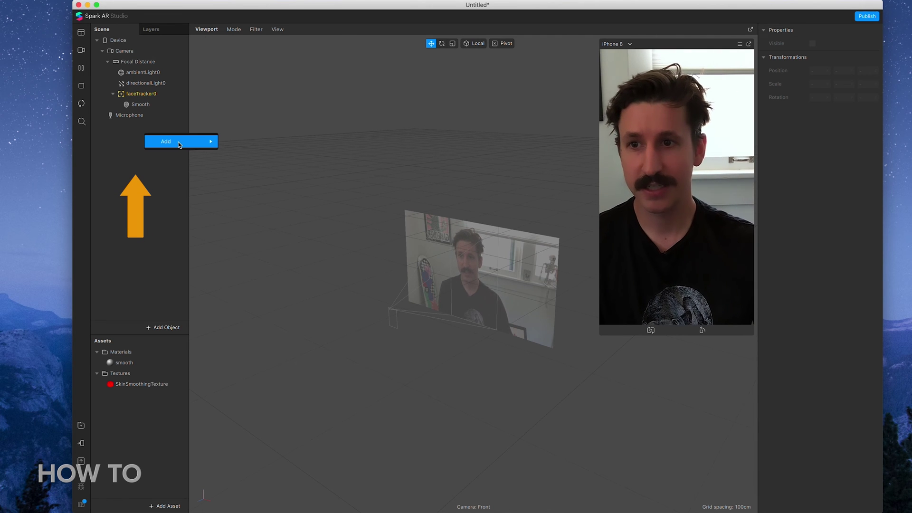
mouse_move(180, 141)
click(271, 234)
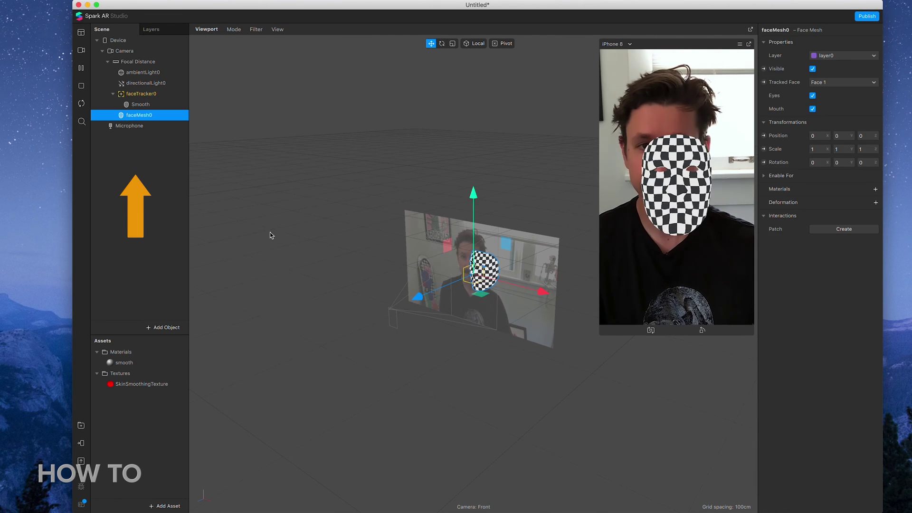
drag(121, 117, 132, 101)
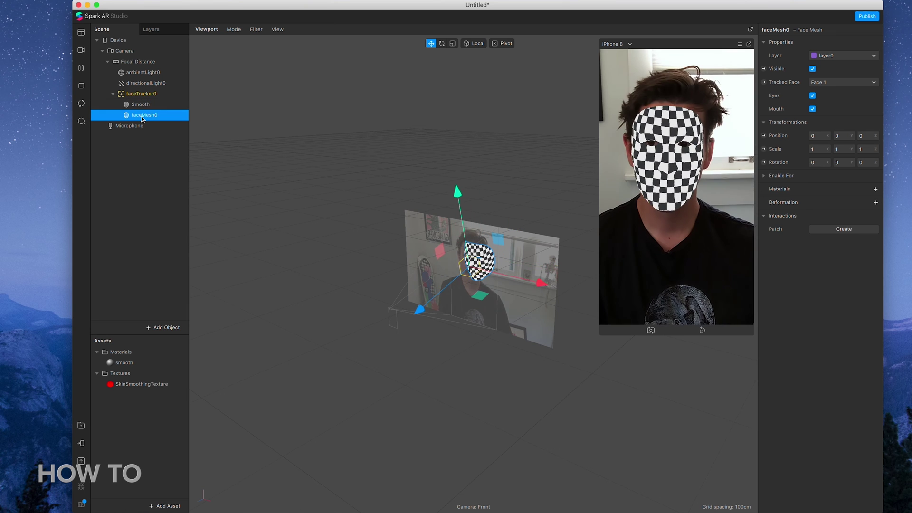
right_click(146, 116)
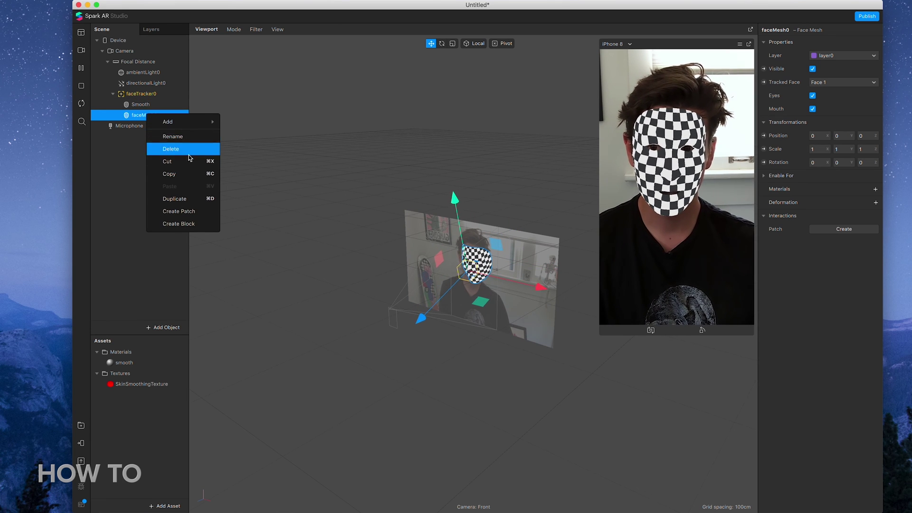
click(183, 137)
text(Grid)
key(Return)
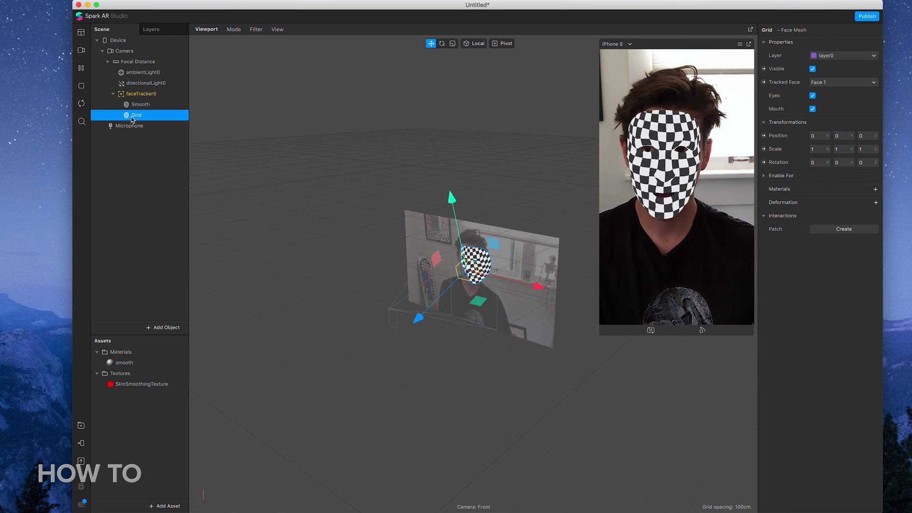
- Create a new material, material0, for the Grid mesh and select it in Assets
click(875, 189)
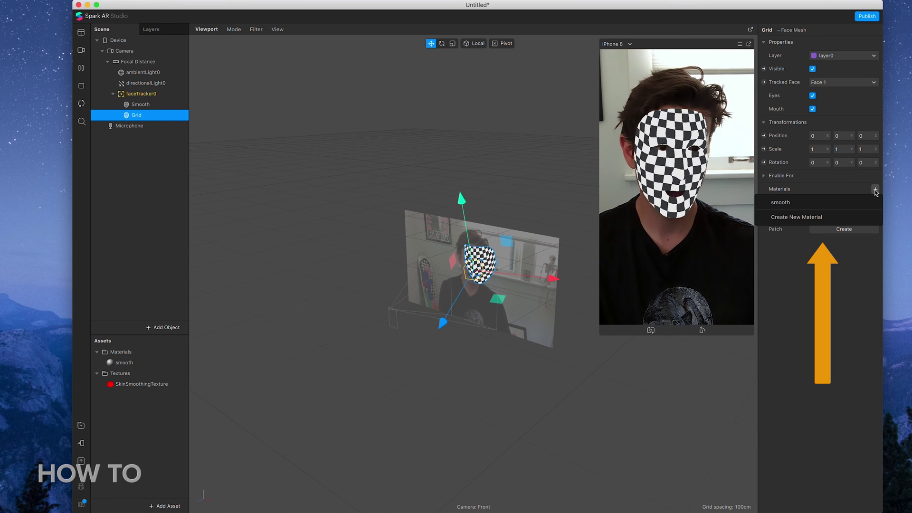
click(853, 217)
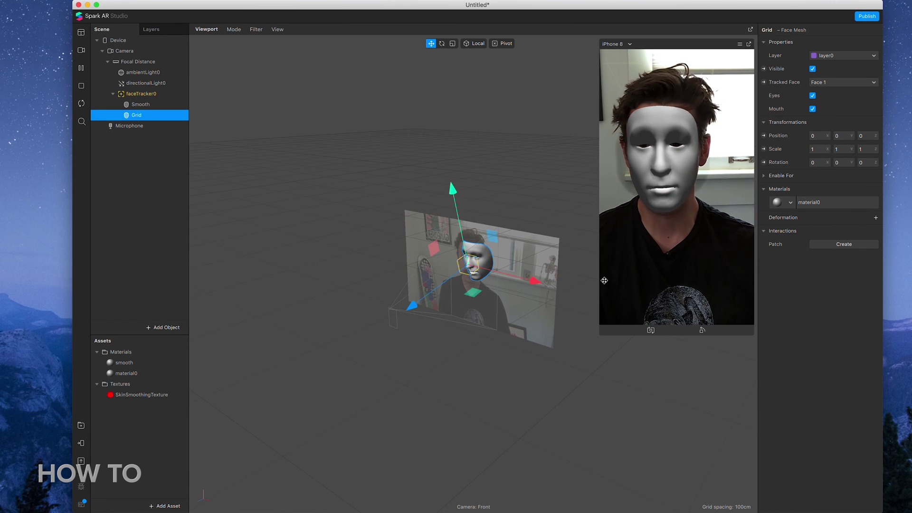
click(127, 373)
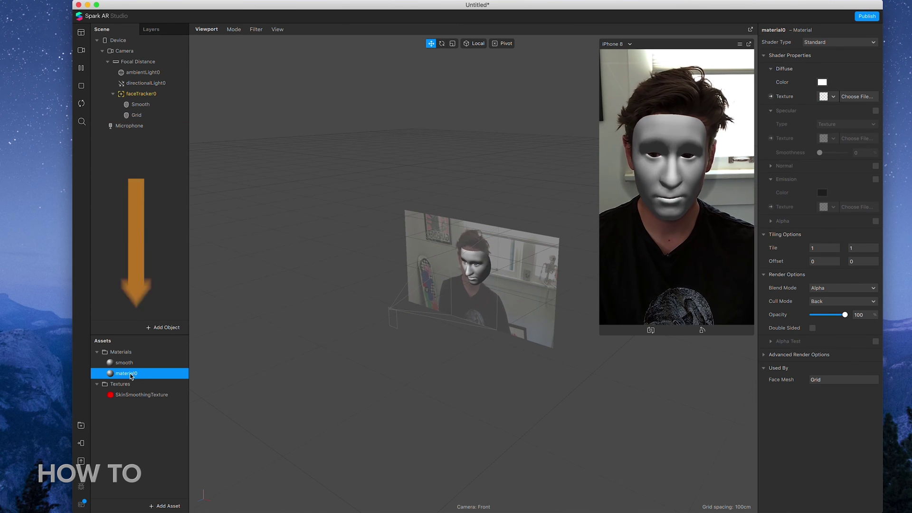
- Rename material0 to Grid and load faceMeshTrackers.png as its diffuse texture
right_click(126, 378)
click(154, 383)
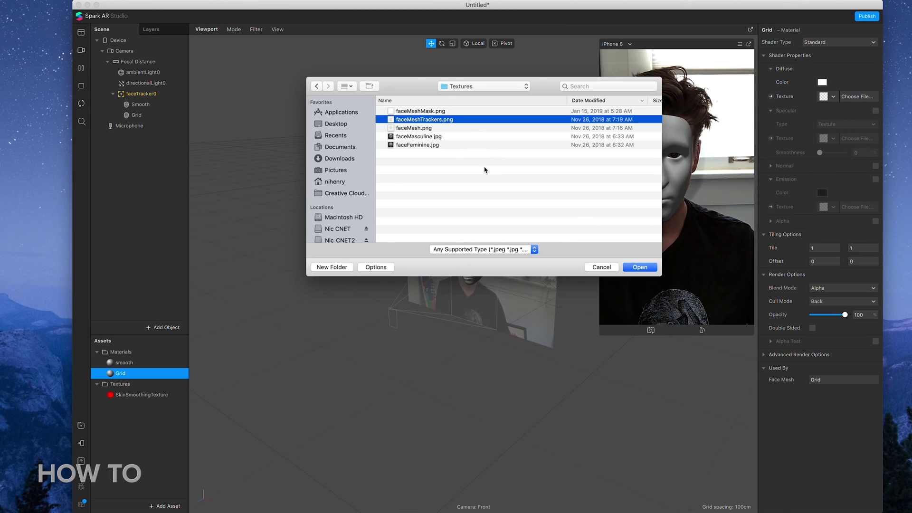
key(space)
key(space)
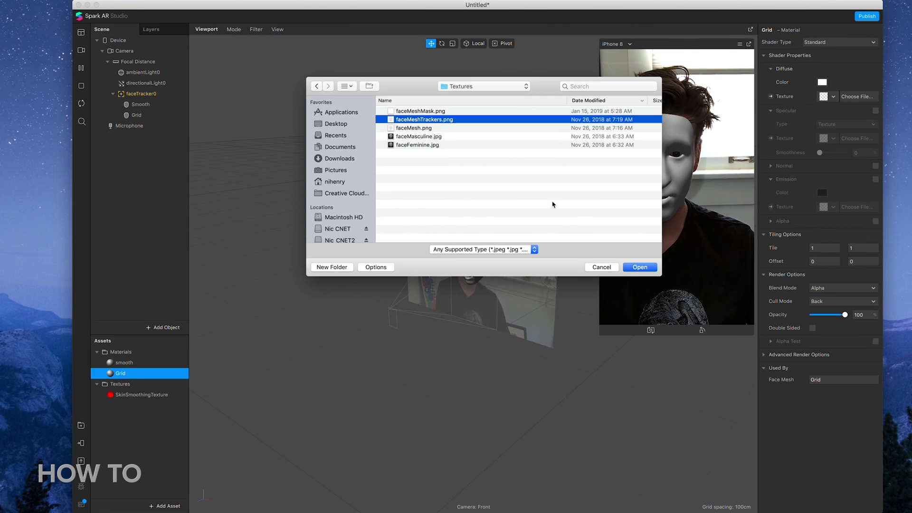
click(639, 267)
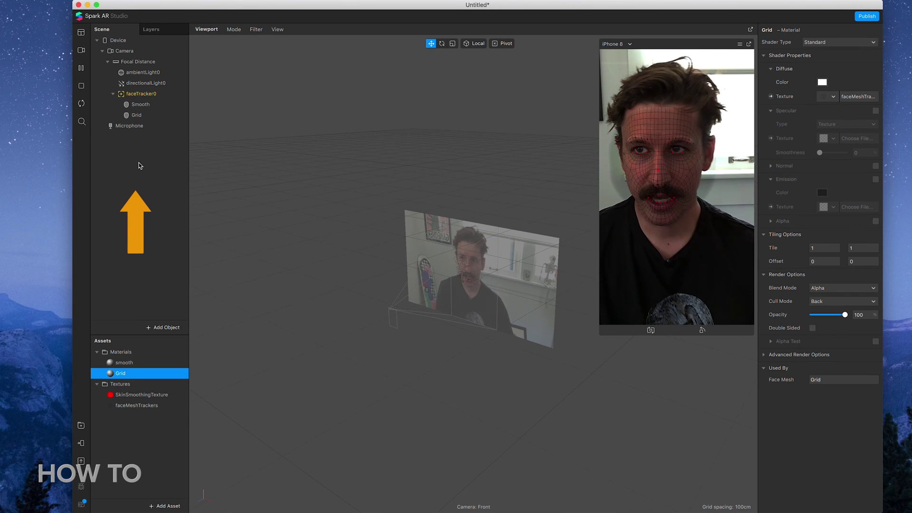
right_click(138, 166)
- Add a face mesh under faceTracker0 and rename it Butterfly
mouse_move(180, 171)
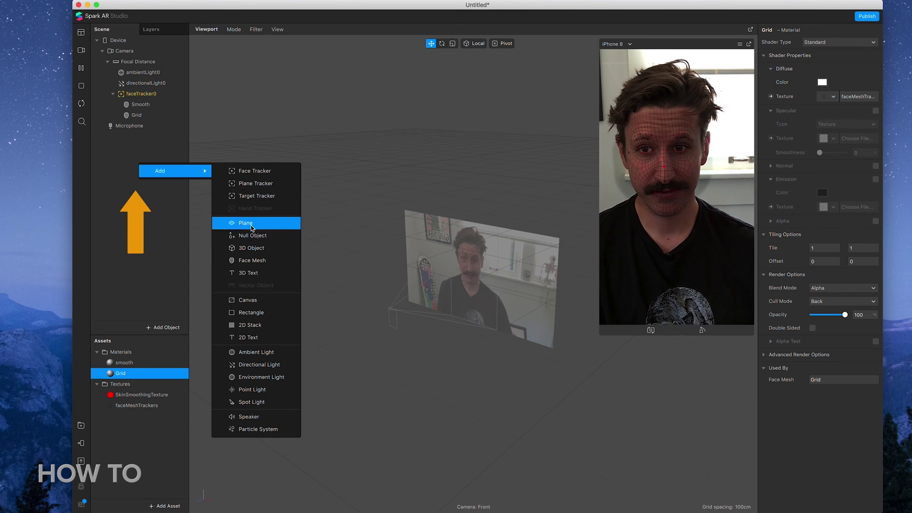
click(264, 261)
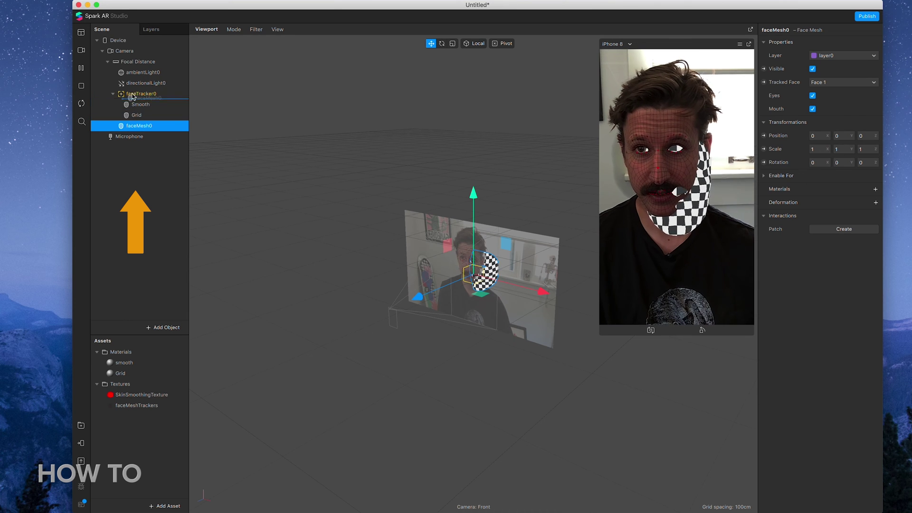
drag(136, 99, 137, 101)
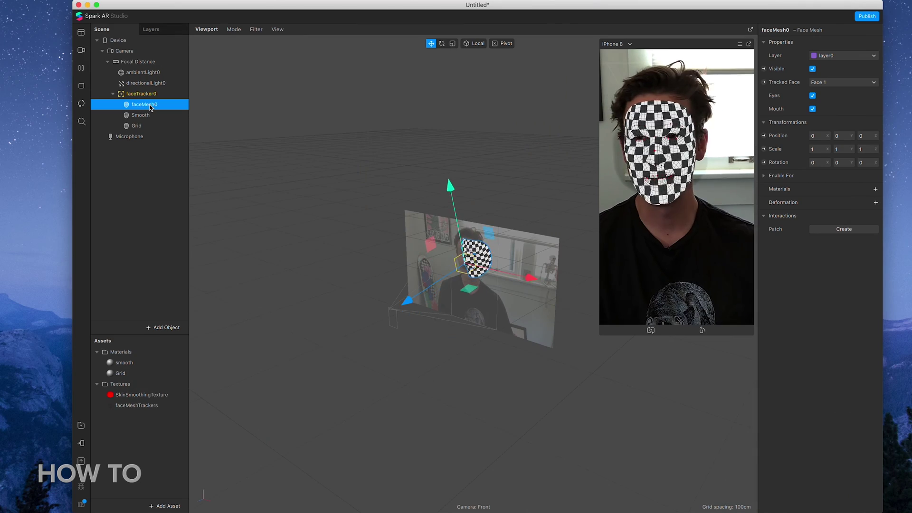
right_click(150, 106)
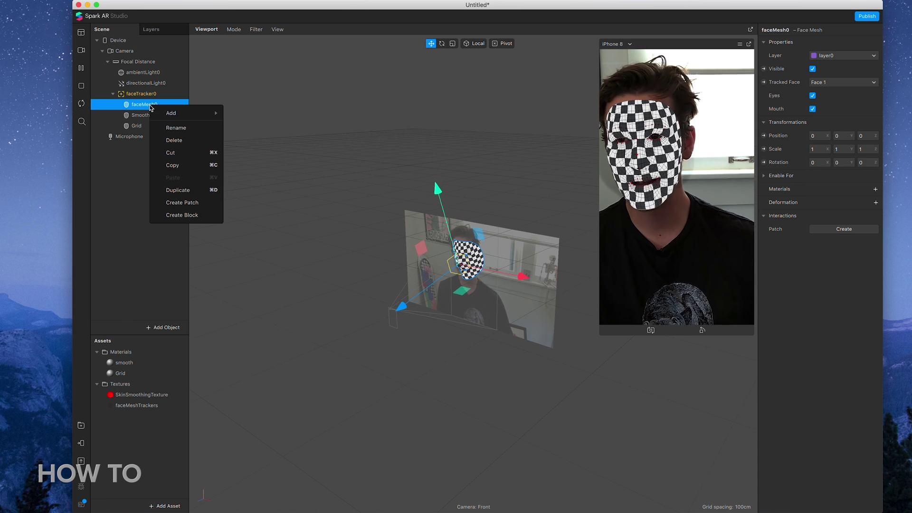
click(182, 127)
text(Bu)
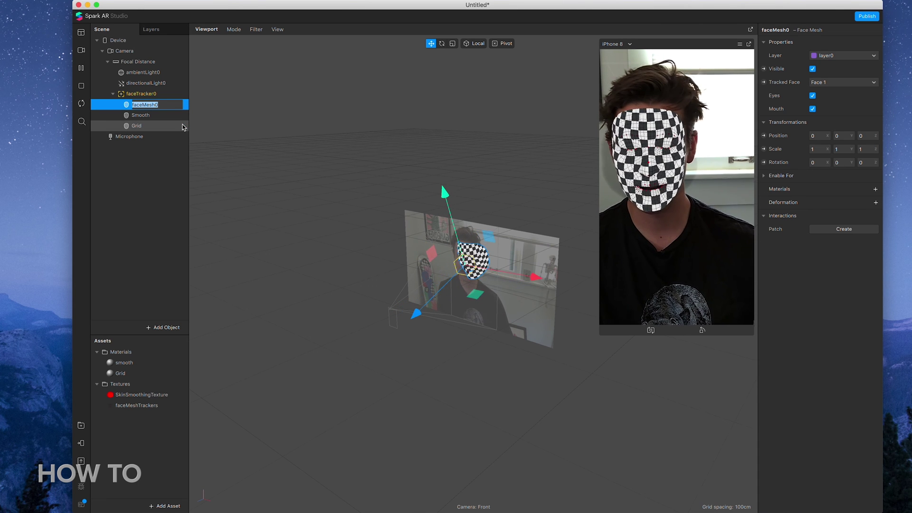
text(tterfly)
key(Return)
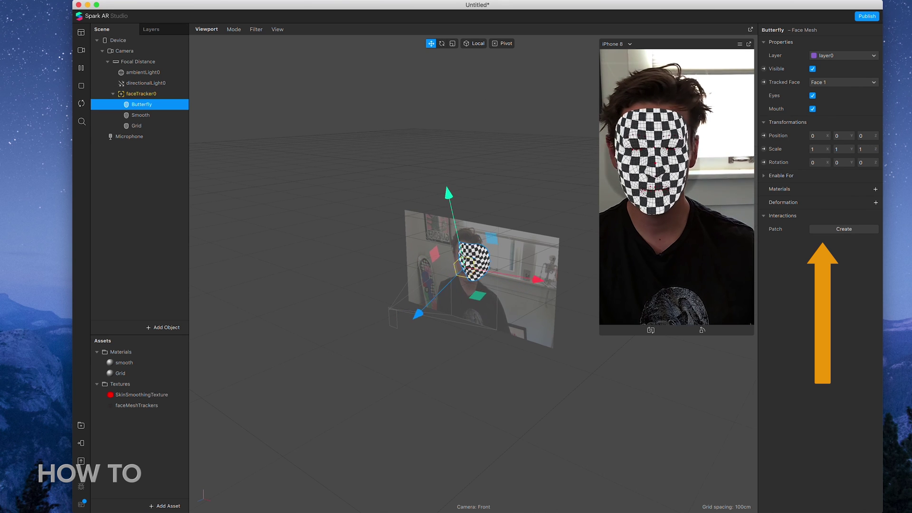
- Create a new material for the Butterfly face mesh and select it in Assets
click(875, 188)
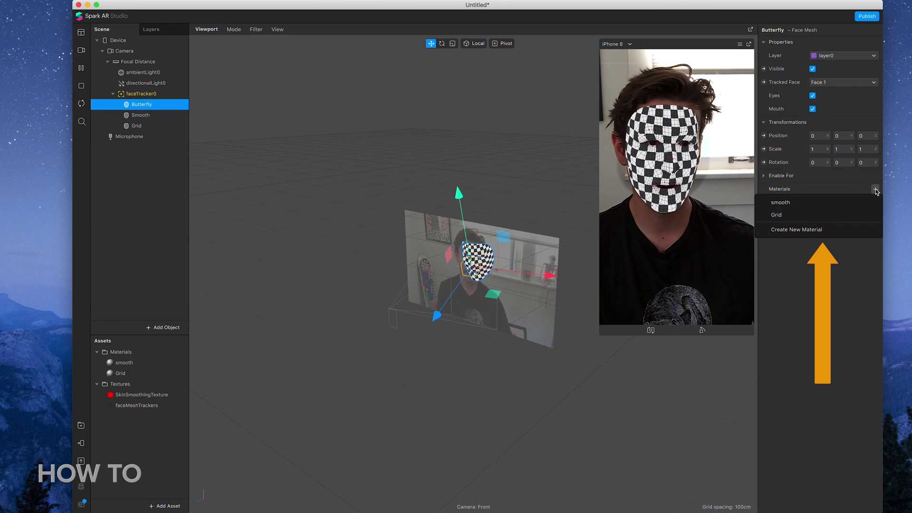
click(847, 228)
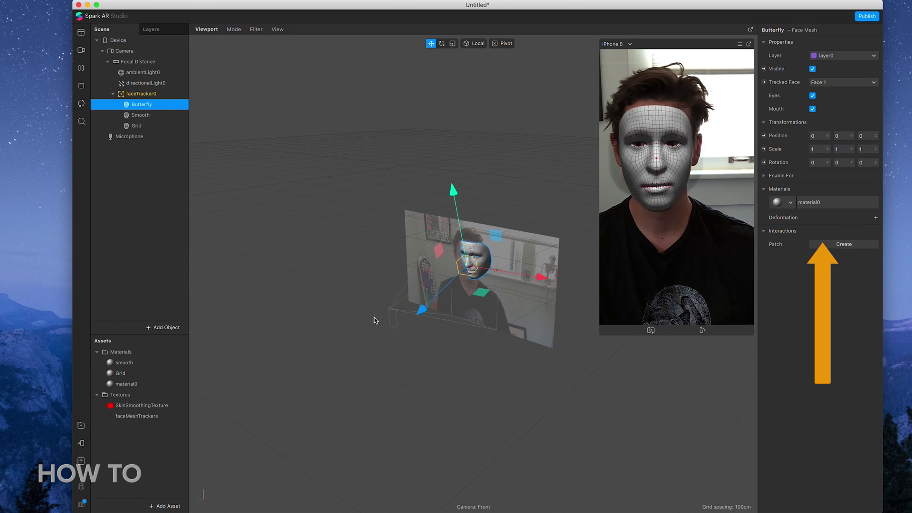
click(128, 384)
- Rename the new material to Butterfly
right_click(127, 387)
click(149, 393)
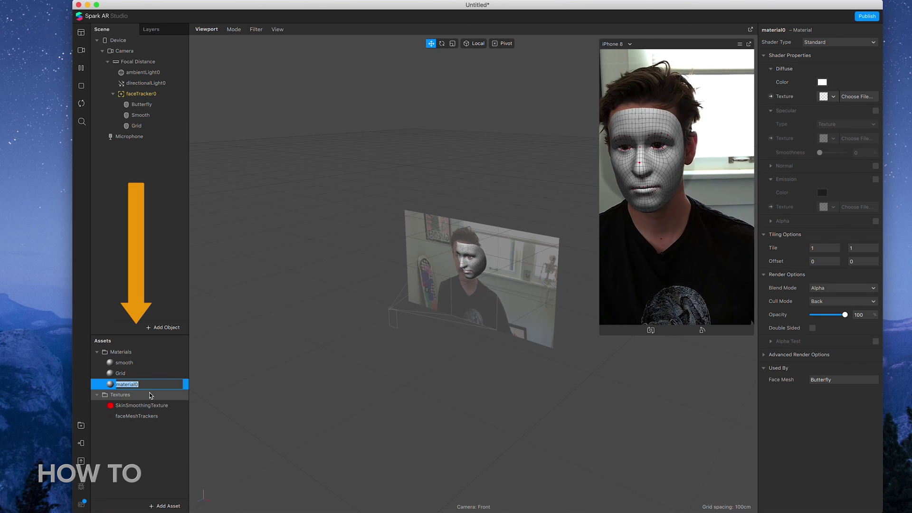
text(Butterfly)
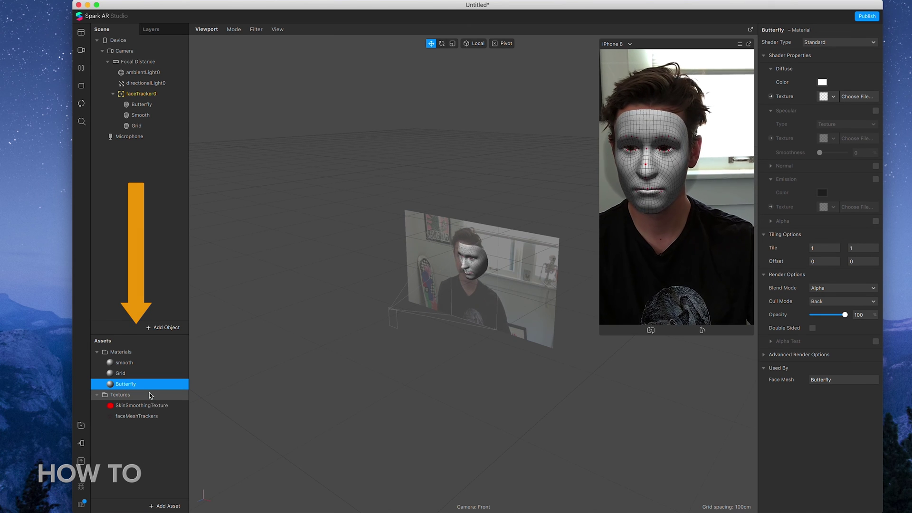
key(Return)
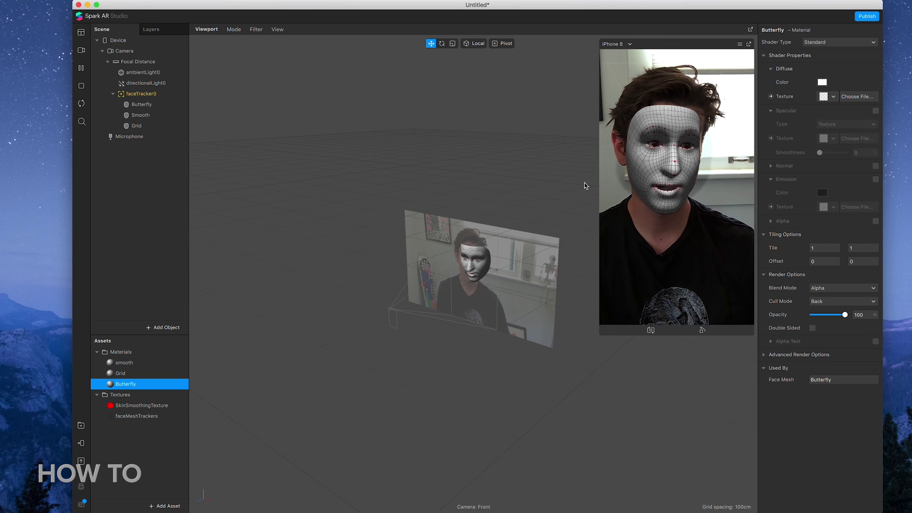
- Load Desktop > Face Paint > butterfly.png as the Butterfly material's texture
click(860, 98)
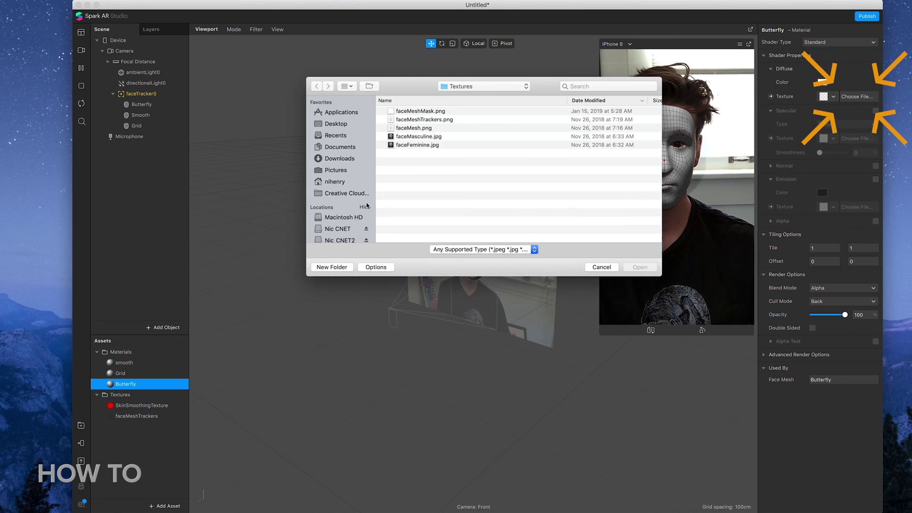
click(341, 125)
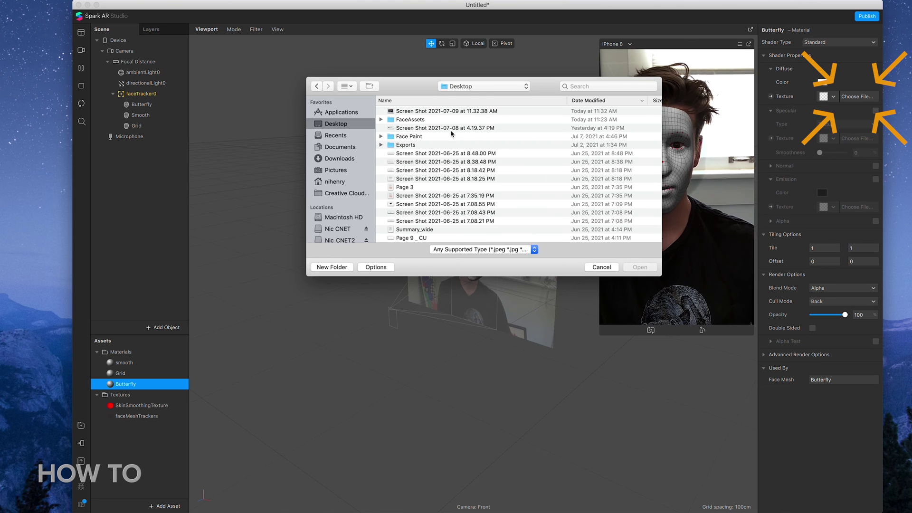
double_click(449, 136)
click(418, 111)
click(639, 266)
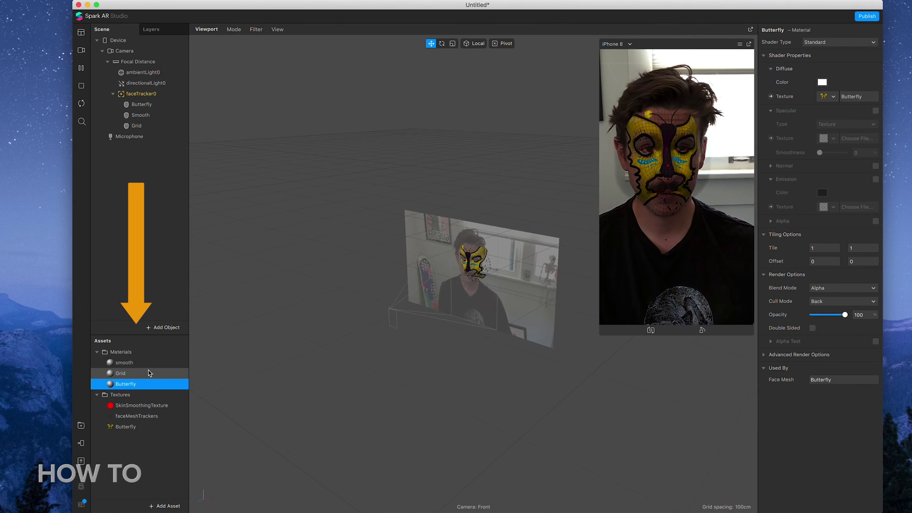
click(154, 373)
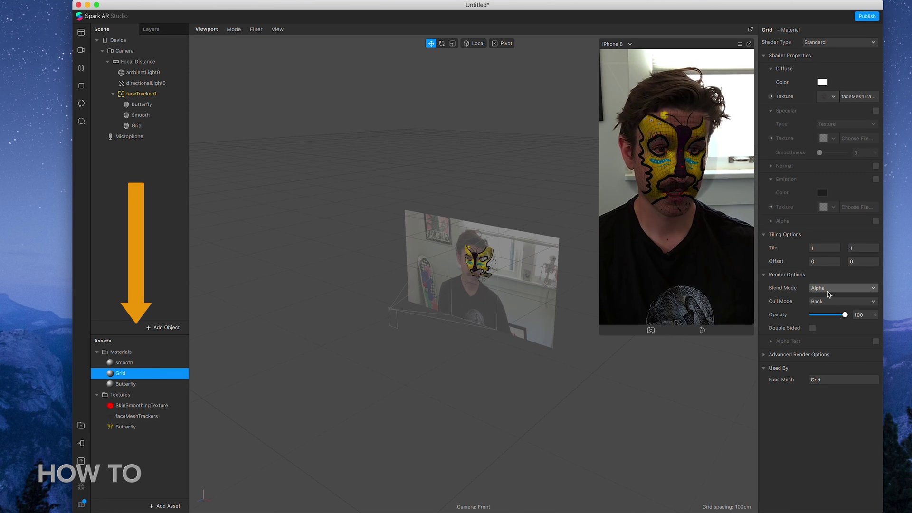
- Drop the Grid material's opacity to 0 and turn off Eyes on the Butterfly face mesh
drag(842, 315, 746, 315)
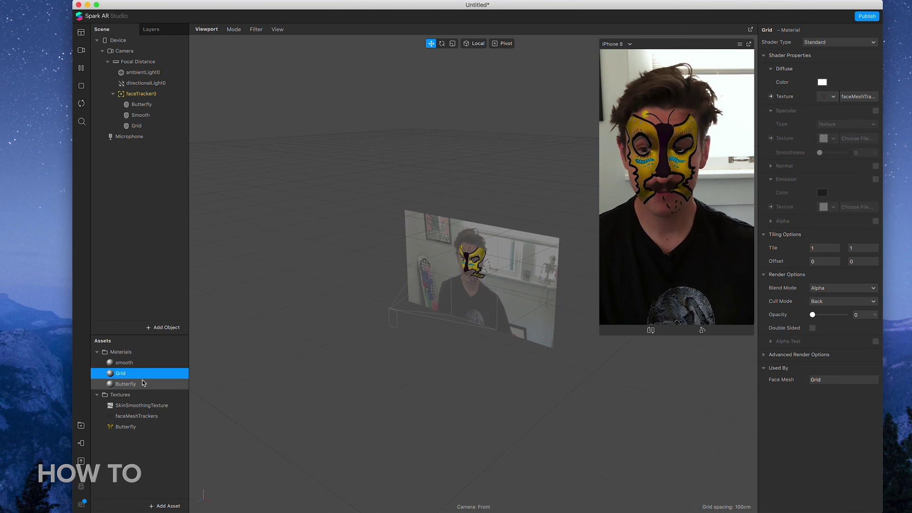
click(140, 384)
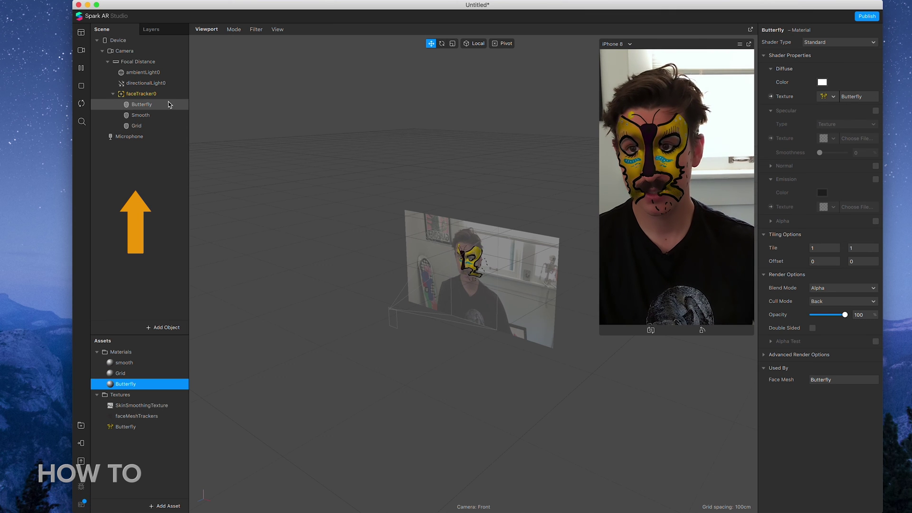
click(143, 106)
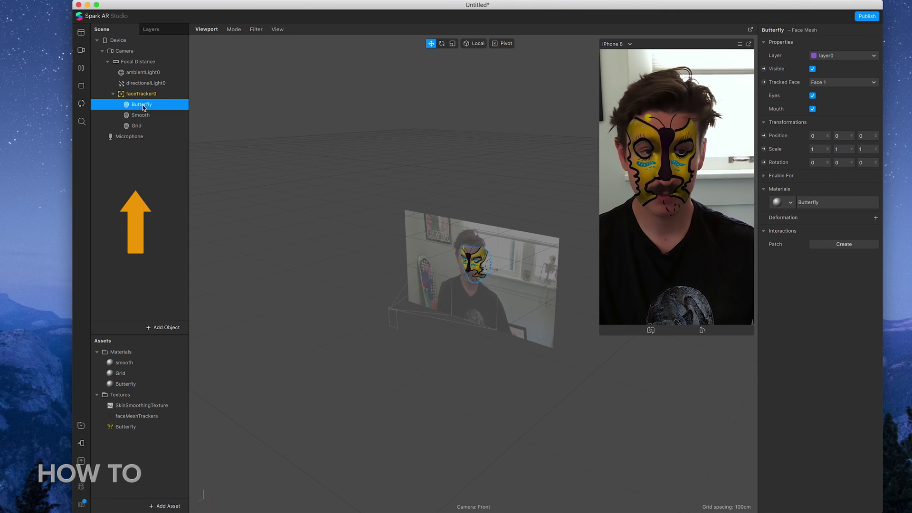
click(813, 95)
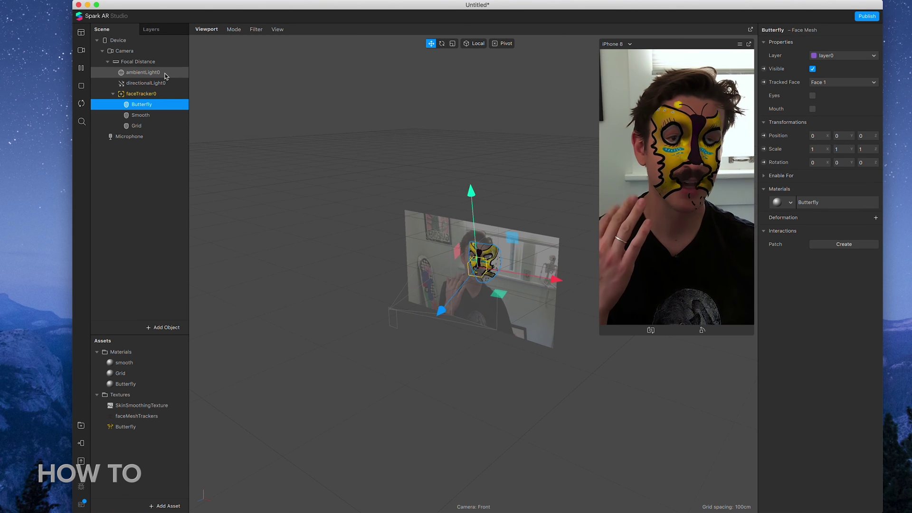
- Raise ambientLight0's intensity, check directionalLight0, and reselect the Butterfly face mesh
click(154, 77)
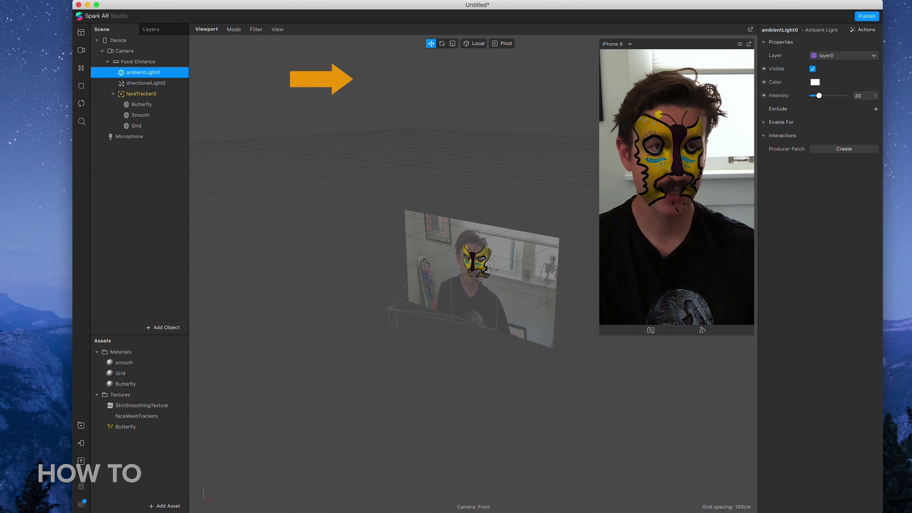
drag(819, 96, 821, 96)
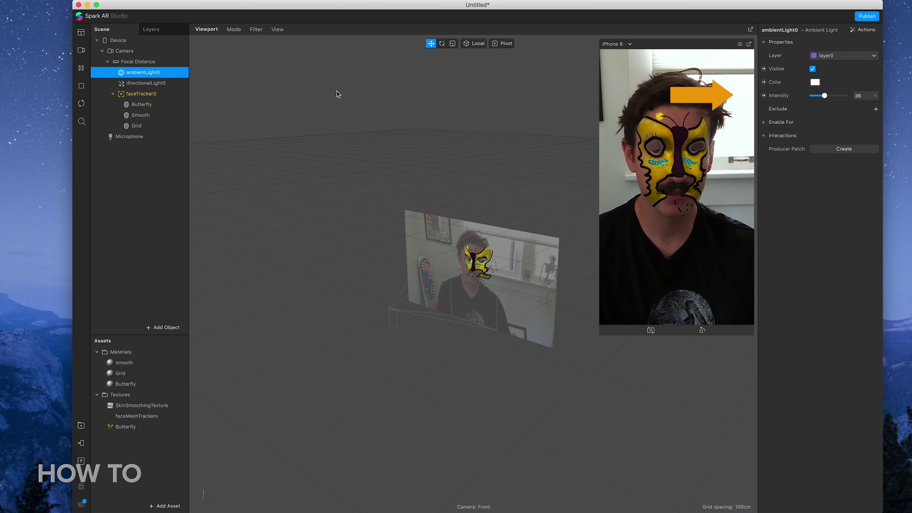
click(145, 83)
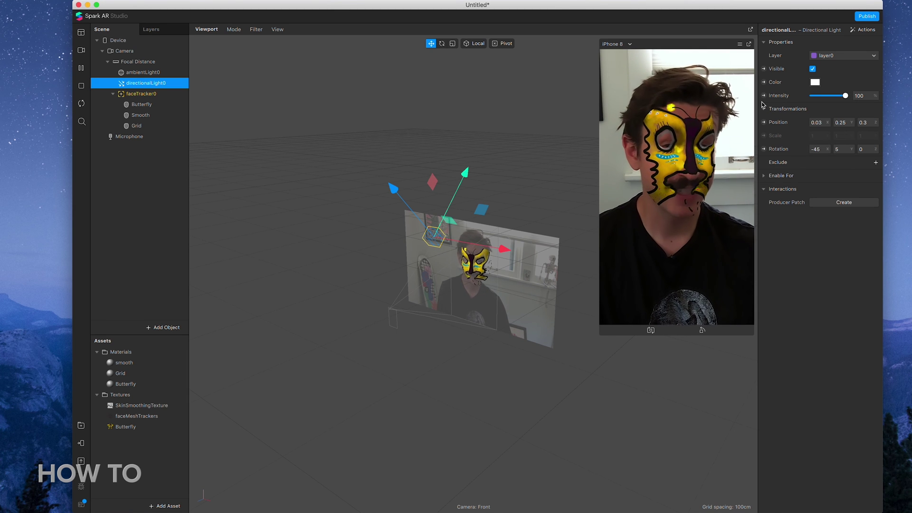
click(141, 104)
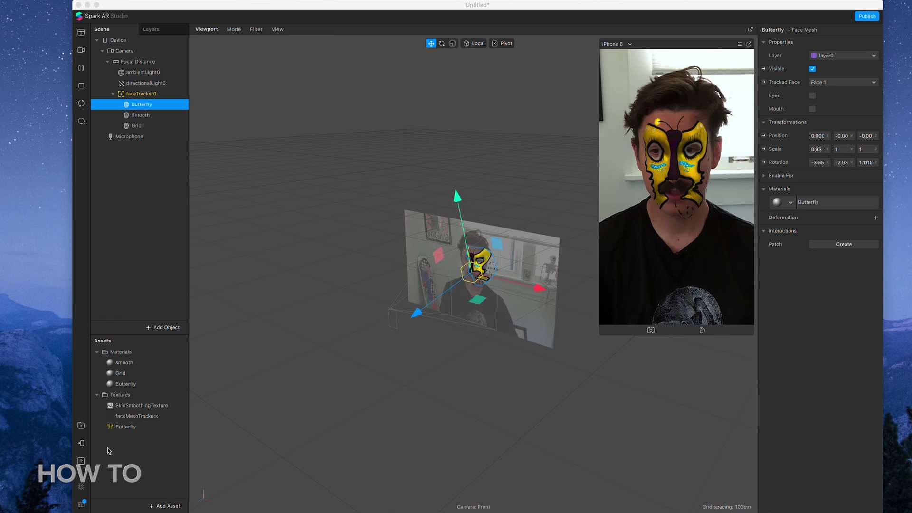
- Send the butterfly effect to Instagram from Test on Device
click(83, 444)
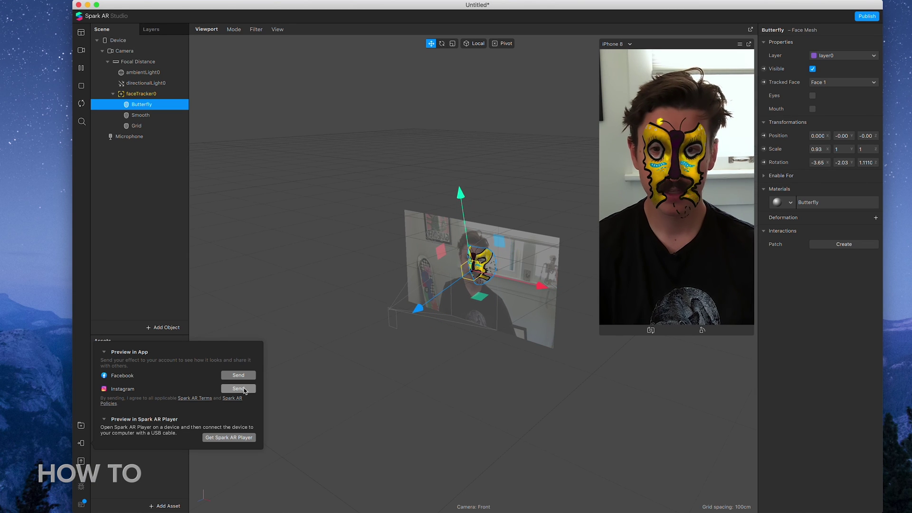
click(237, 389)
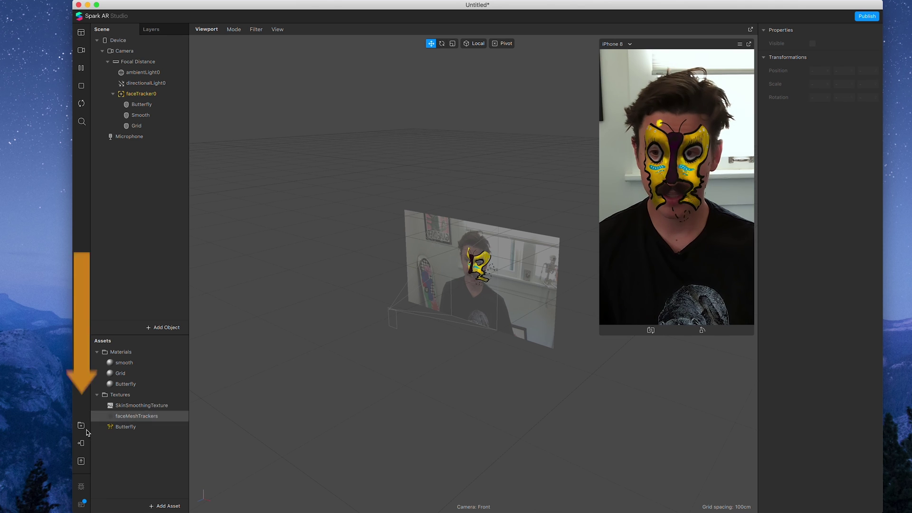
- Upload the butterfly effect to Spark AR Hub as a new effect
click(81, 461)
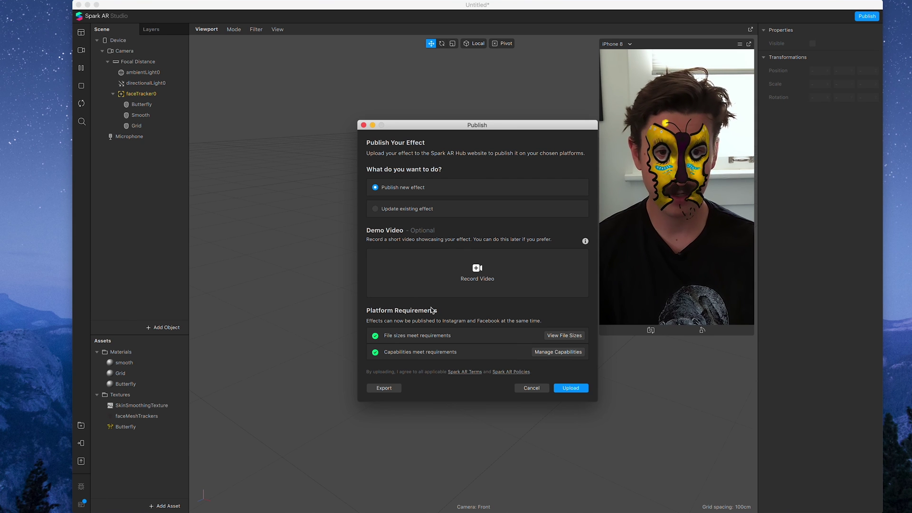
click(572, 388)
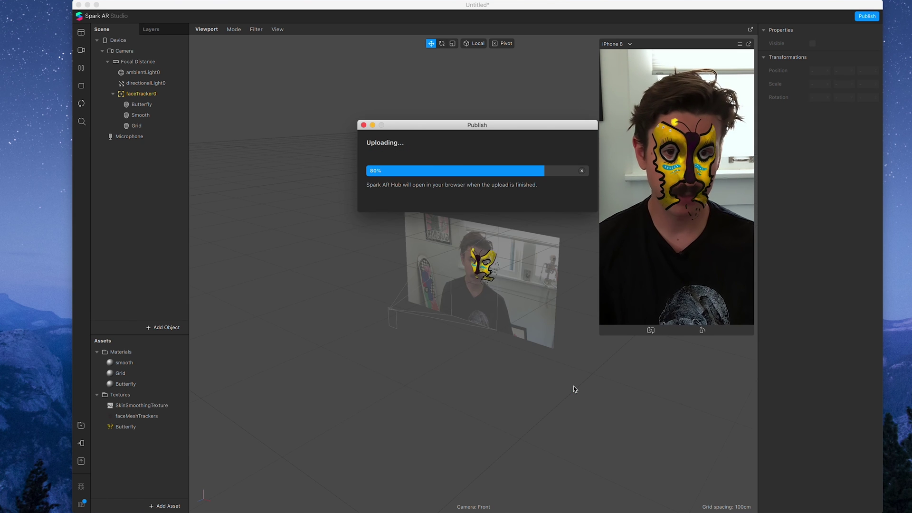